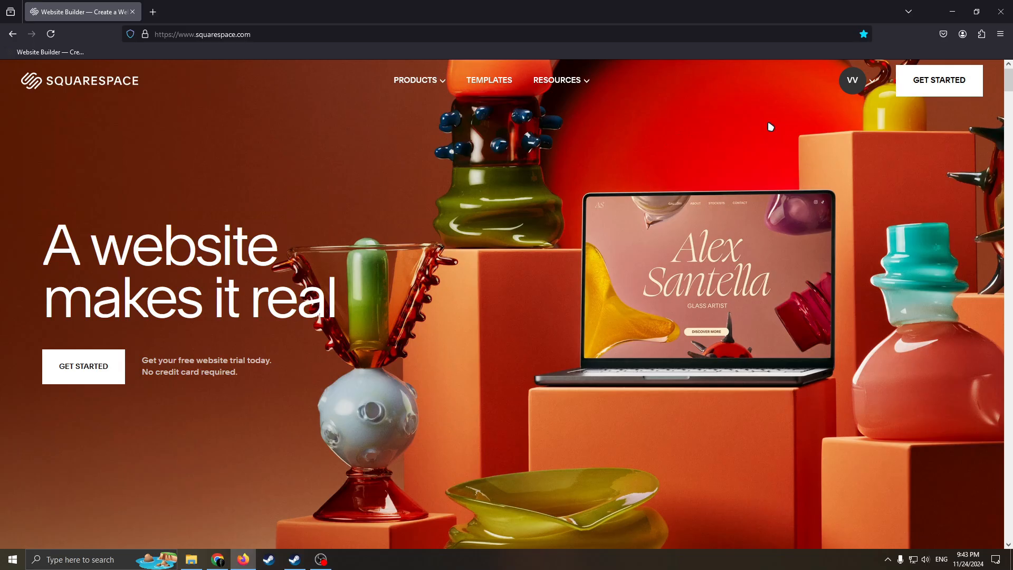
Start creating a new website to reach the questionnaire about the site's topic
click(869, 84)
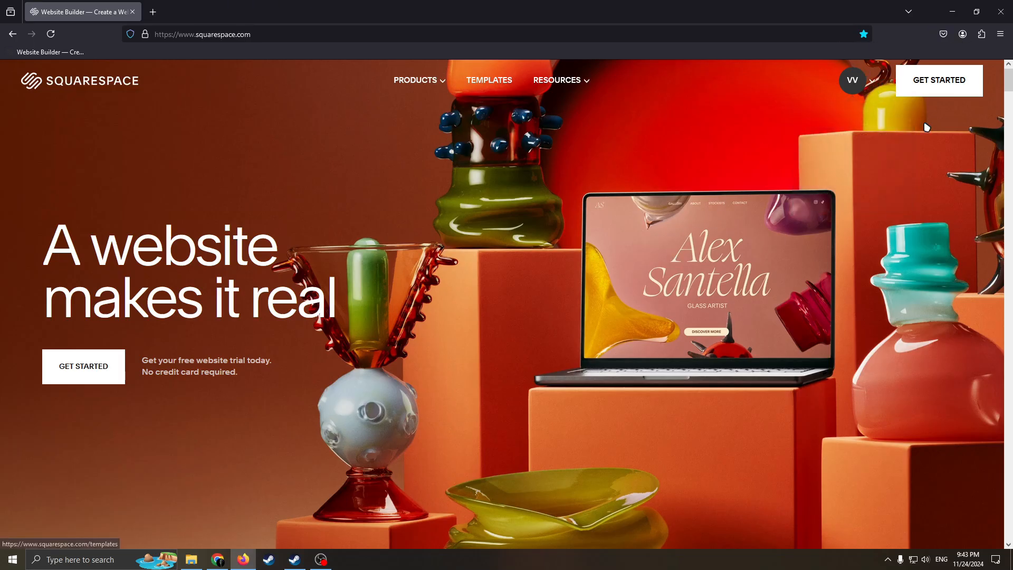
click(937, 90)
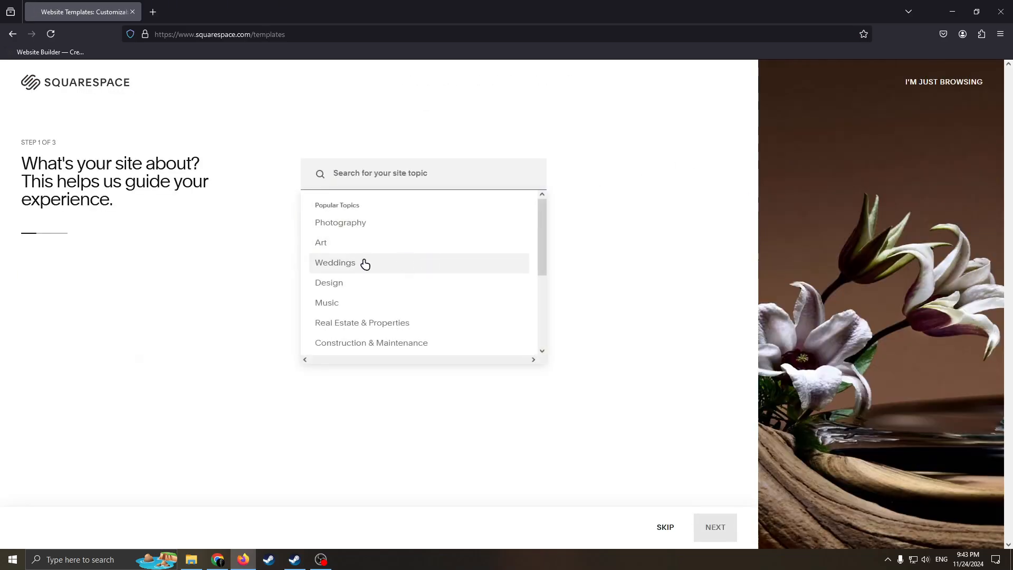
drag(113, 183, 30, 182)
click(423, 182)
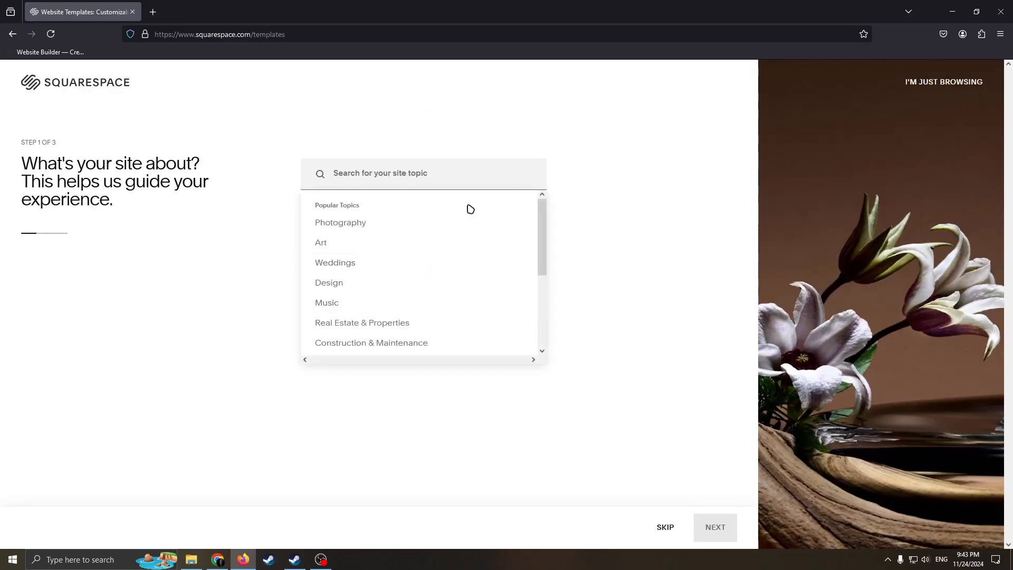
drag(209, 192, 15, 180)
drag(146, 164, 2, 153)
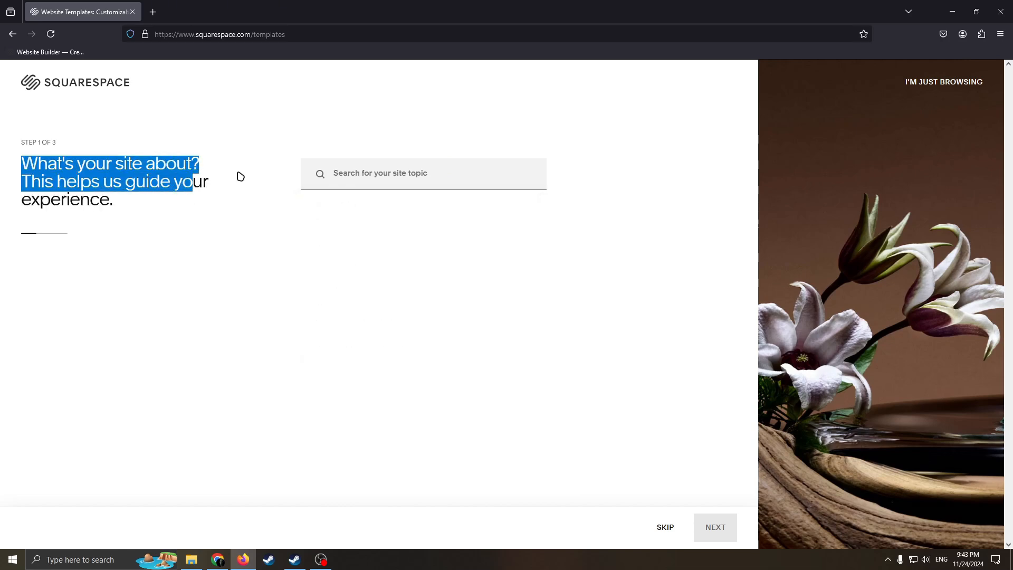
Search the site topics for "Art", choose Art Gallery as the topic, and continue to the website goals
click(397, 170)
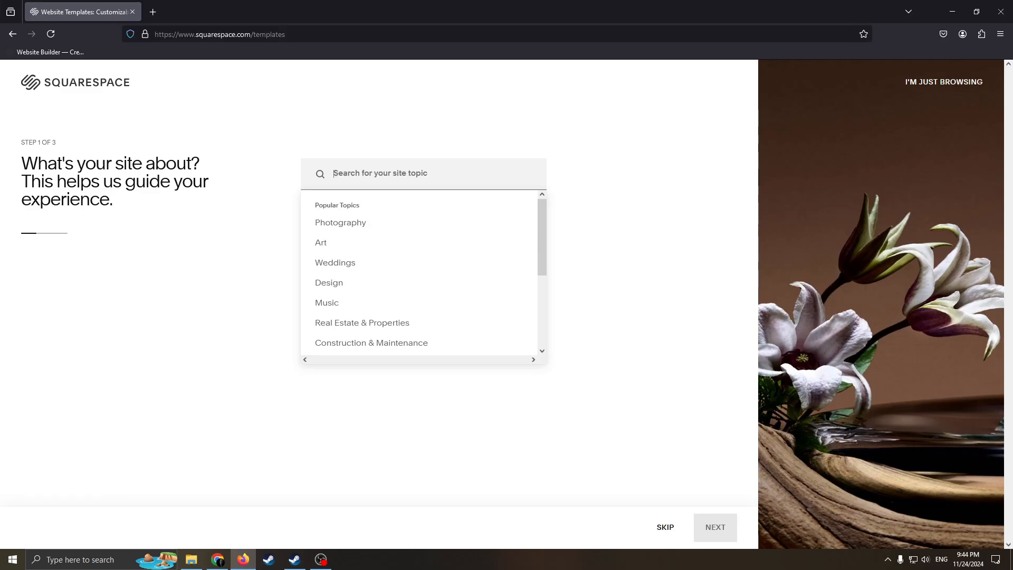
text(Artc)
key(BackSpace)
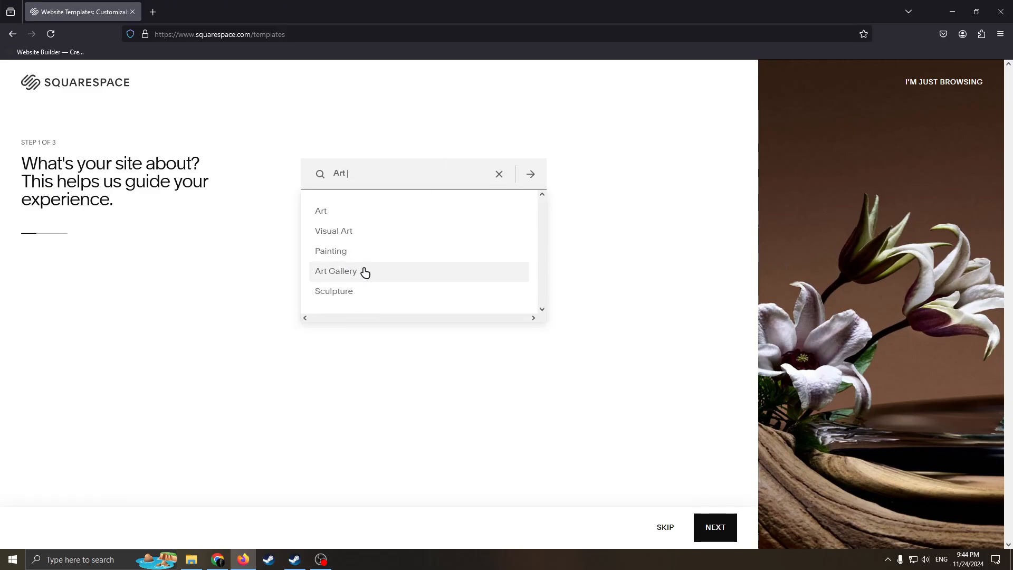
click(332, 272)
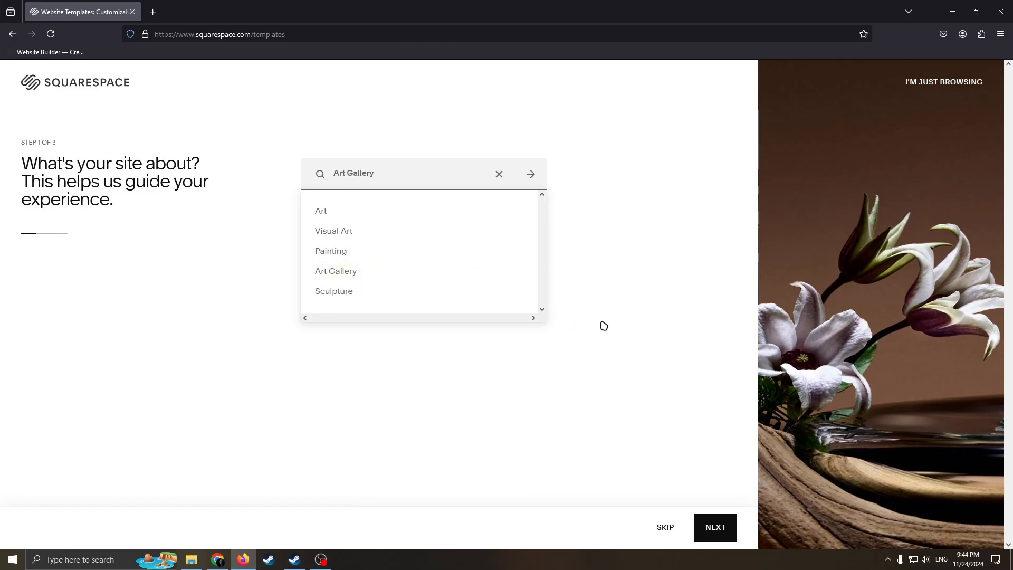
click(380, 170)
click(719, 527)
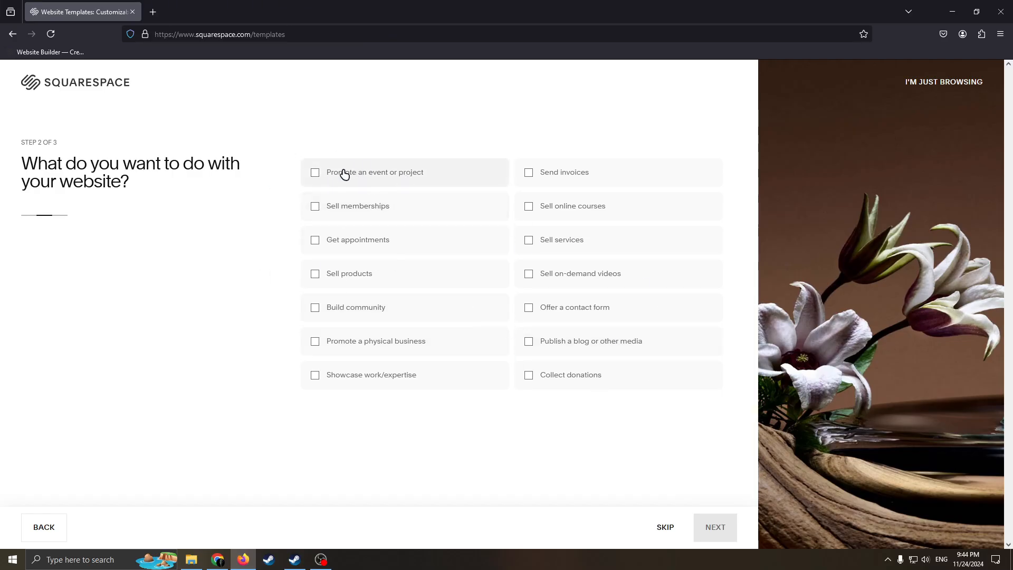
Select "Promote an event or project" as a goal for the website
click(317, 181)
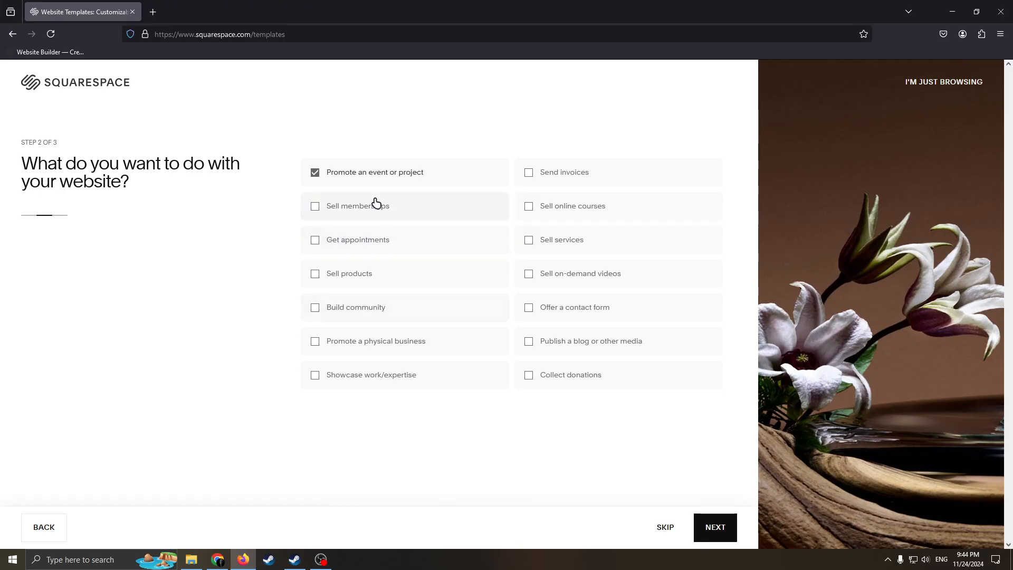
click(317, 209)
click(316, 275)
click(315, 310)
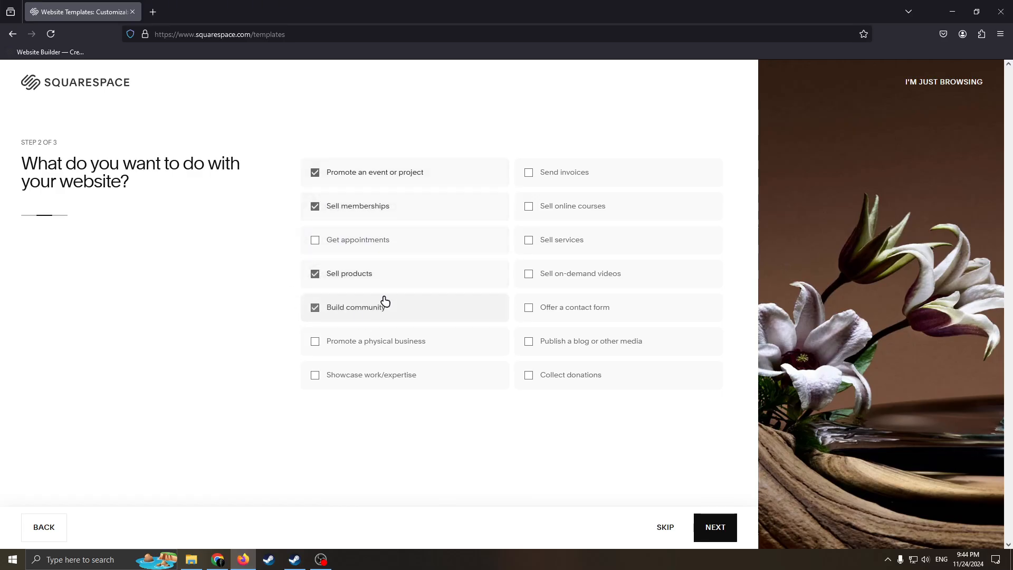
click(316, 207)
click(315, 277)
click(318, 312)
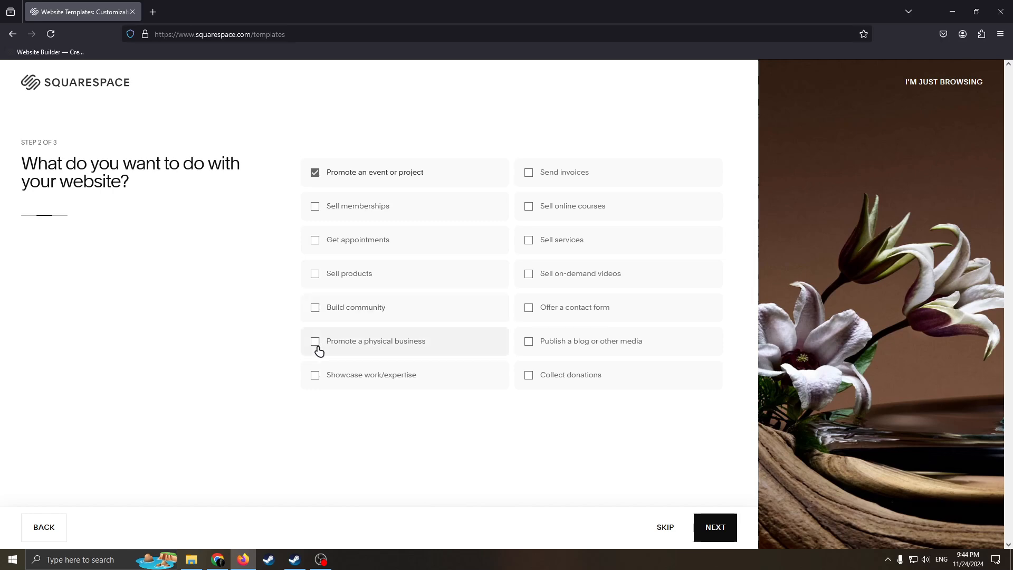
Add the goals "Showcase work/expertise", "Publish a blog or other media" and "Collect donations", and continue to the building method
click(315, 385)
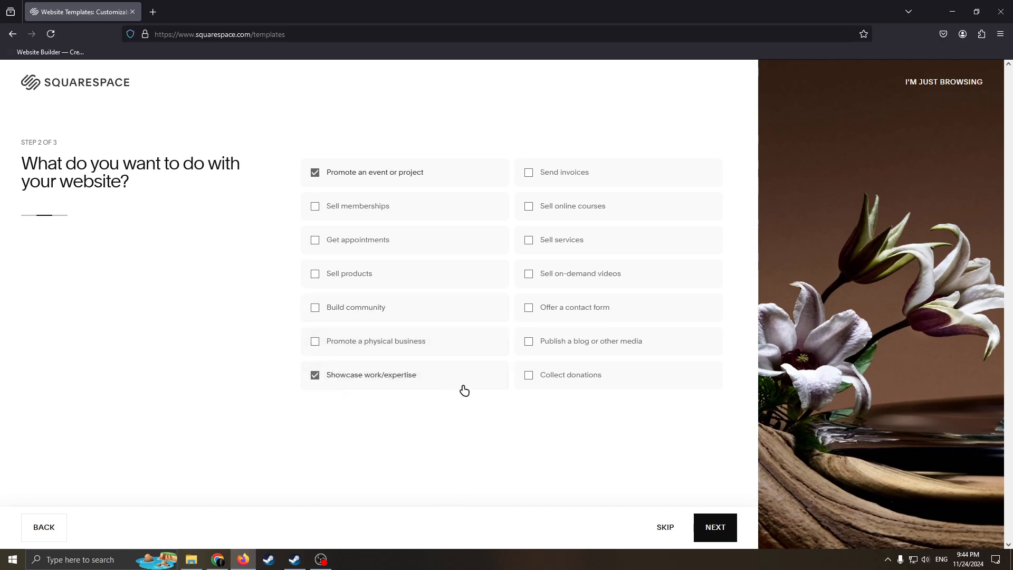
click(529, 348)
click(528, 375)
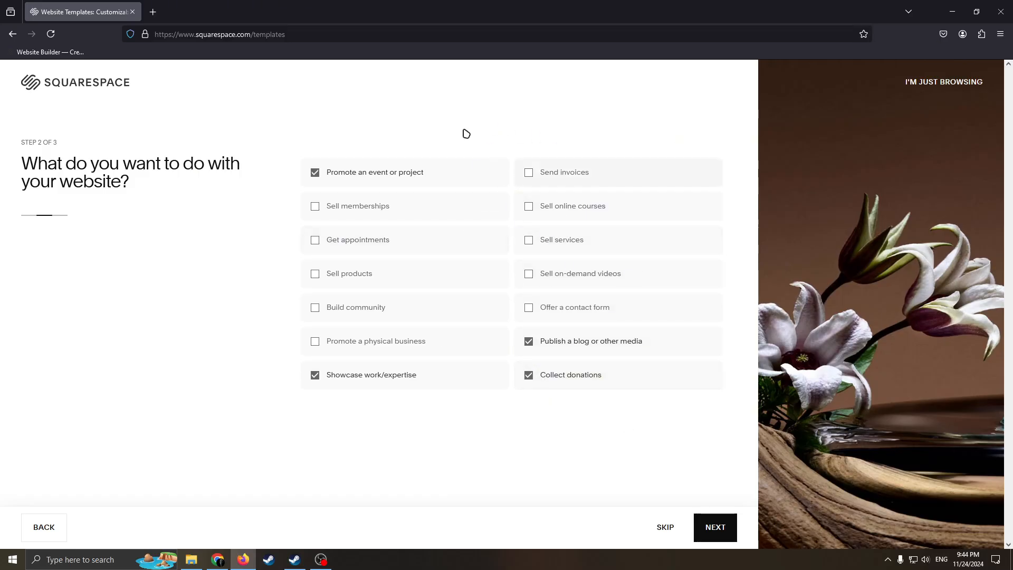
click(718, 532)
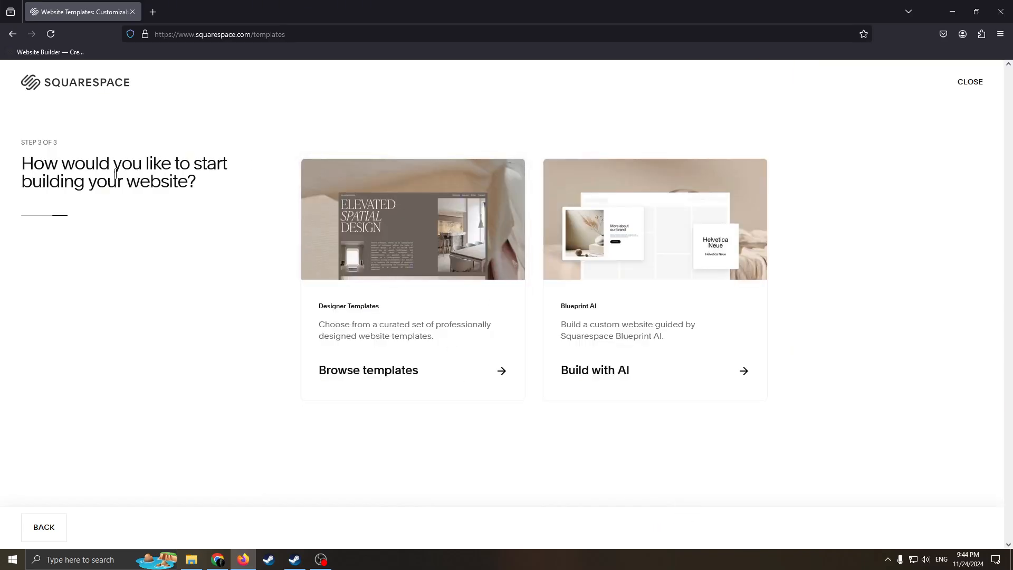
Choose to start building the website by browsing the designer templates
drag(253, 205, 13, 160)
click(235, 191)
drag(235, 191, 168, 178)
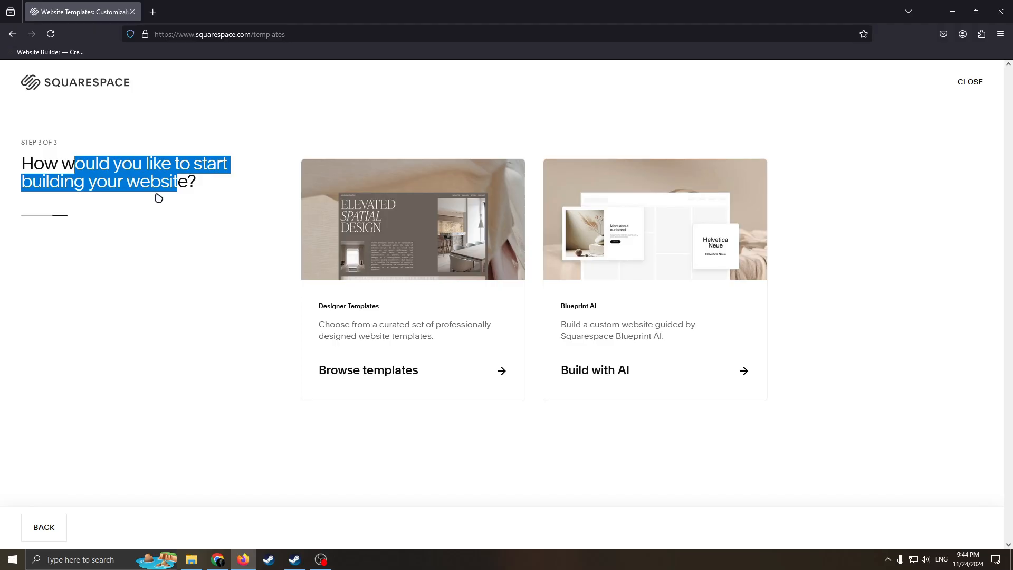
click(200, 308)
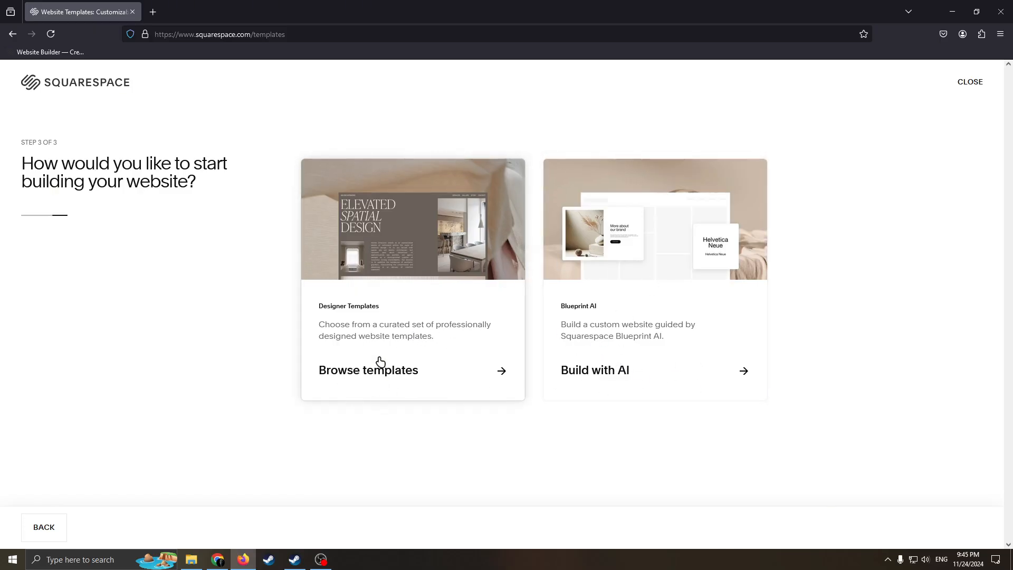
click(446, 372)
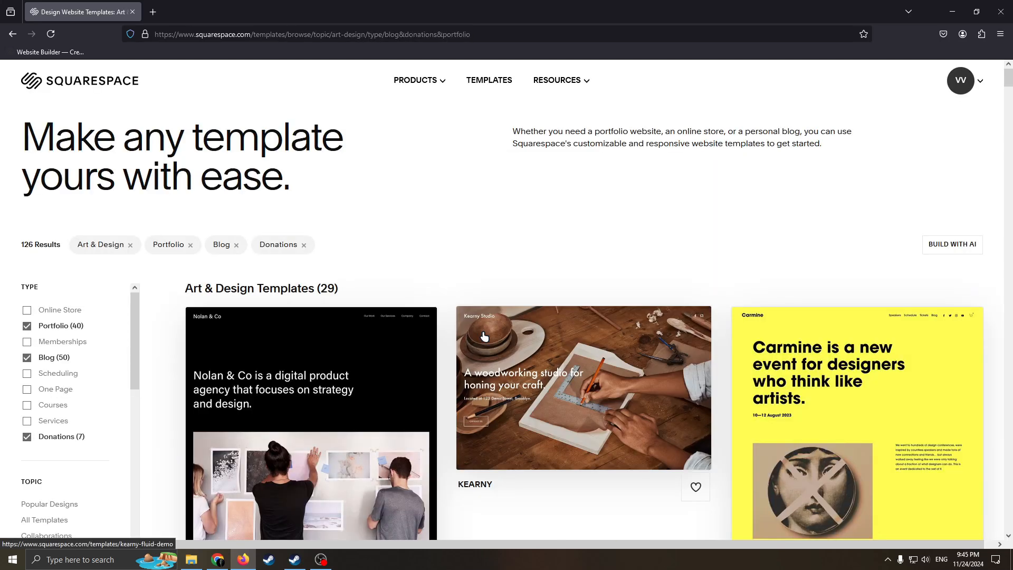
Look through the Art & Design template results and the available type and topic filters
scroll(627, 300, down, 2)
scroll(627, 300, down, 6)
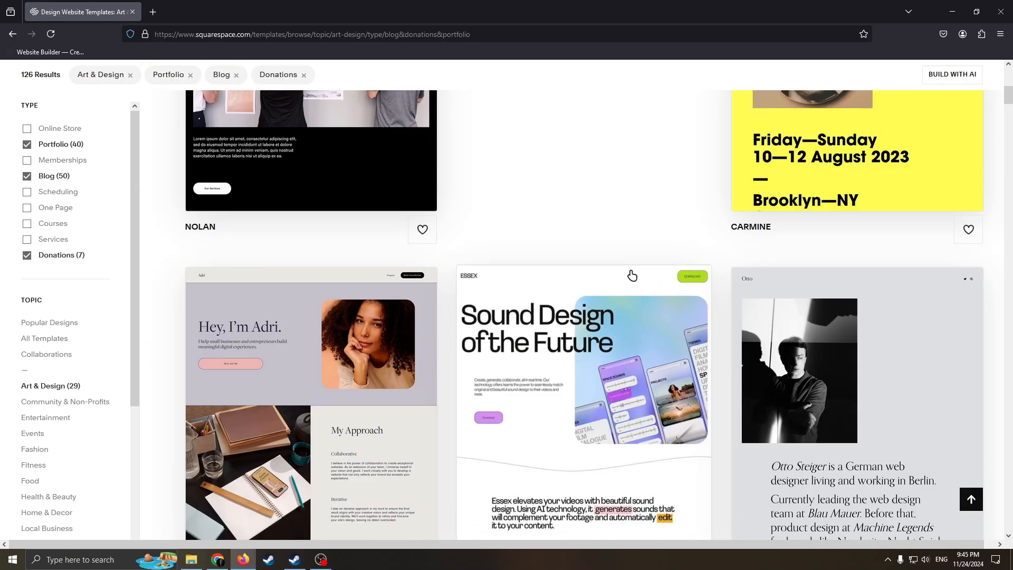
scroll(585, 278, up, 8)
scroll(594, 276, down, 5)
scroll(590, 286, up, 2)
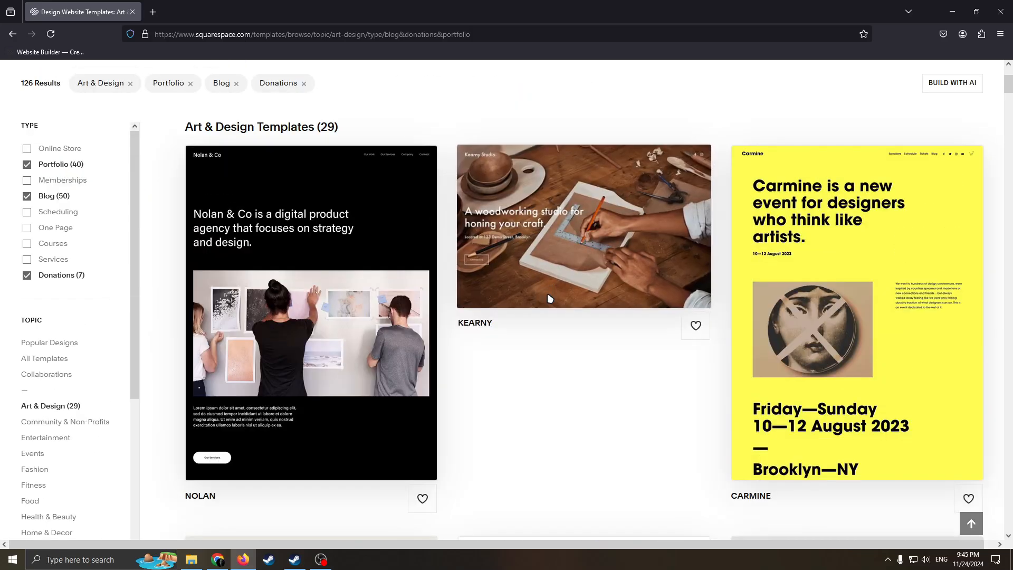
scroll(580, 290, down, 6)
scroll(554, 298, up, 7)
scroll(530, 307, down, 2)
scroll(529, 307, up, 3)
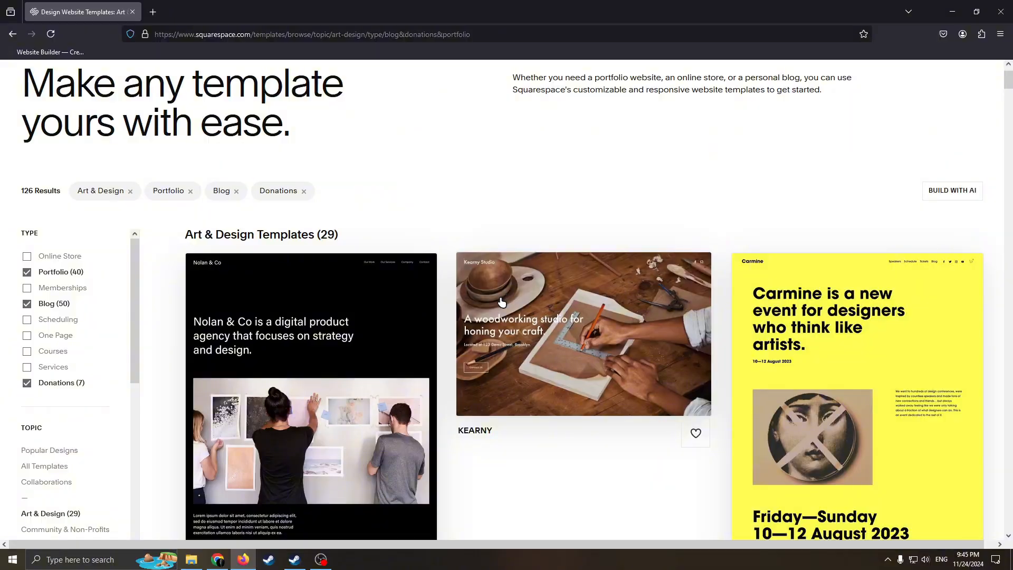
scroll(515, 293, down, 2)
scroll(515, 294, down, 4)
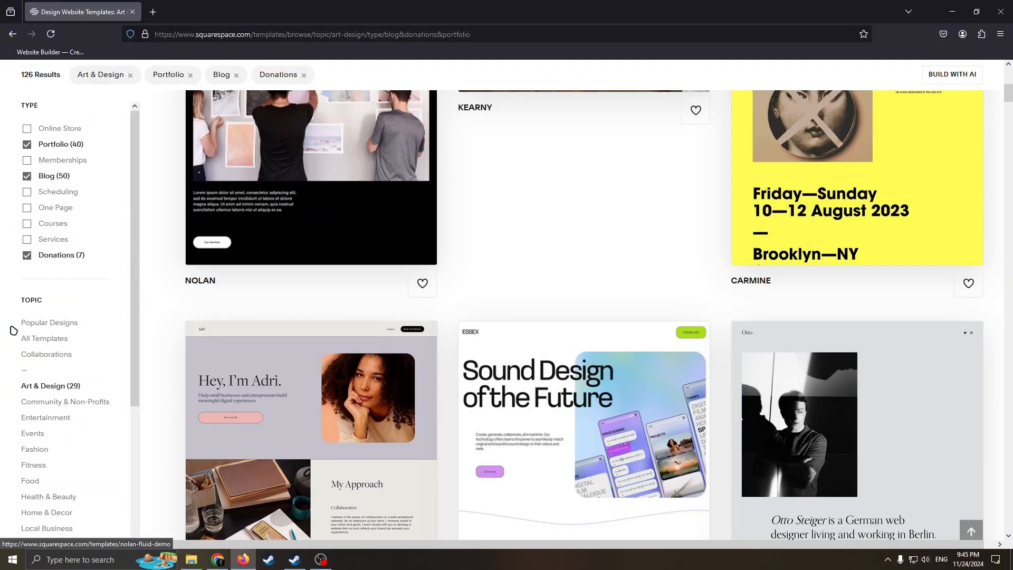
scroll(73, 312, down, 4)
scroll(83, 321, up, 4)
scroll(83, 322, down, 1)
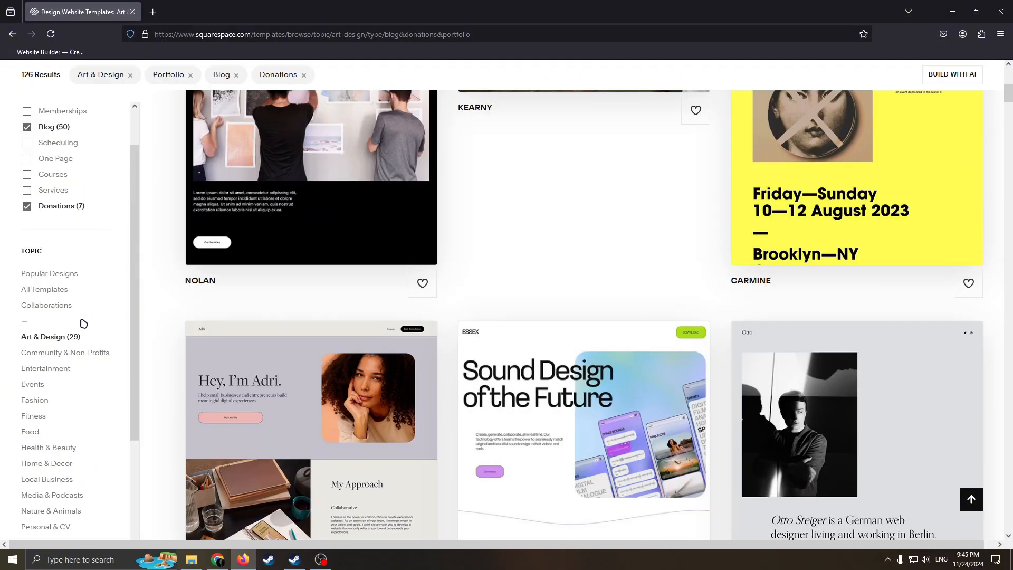
scroll(81, 316, up, 4)
scroll(45, 304, up, 2)
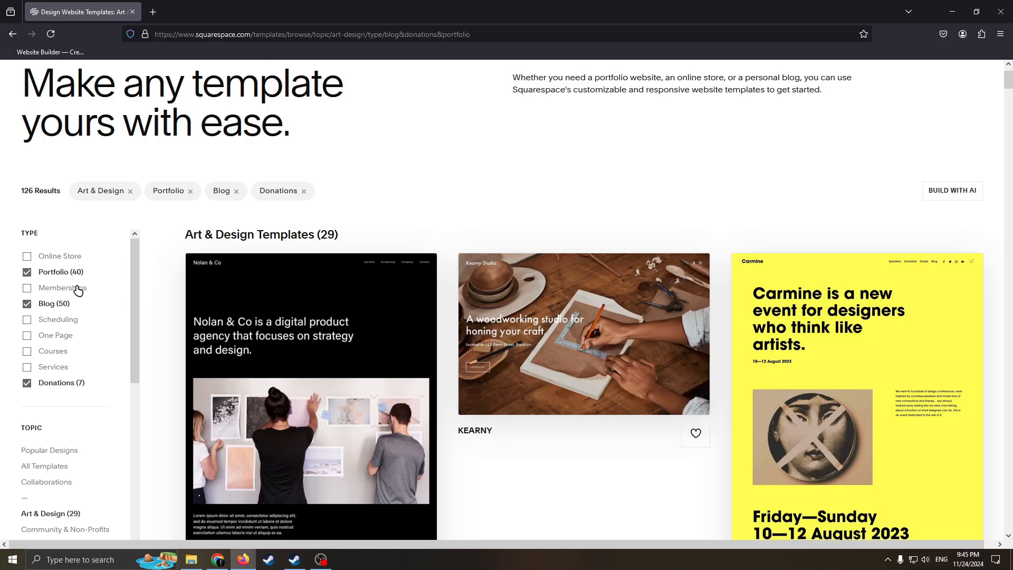
scroll(224, 332, up, 1)
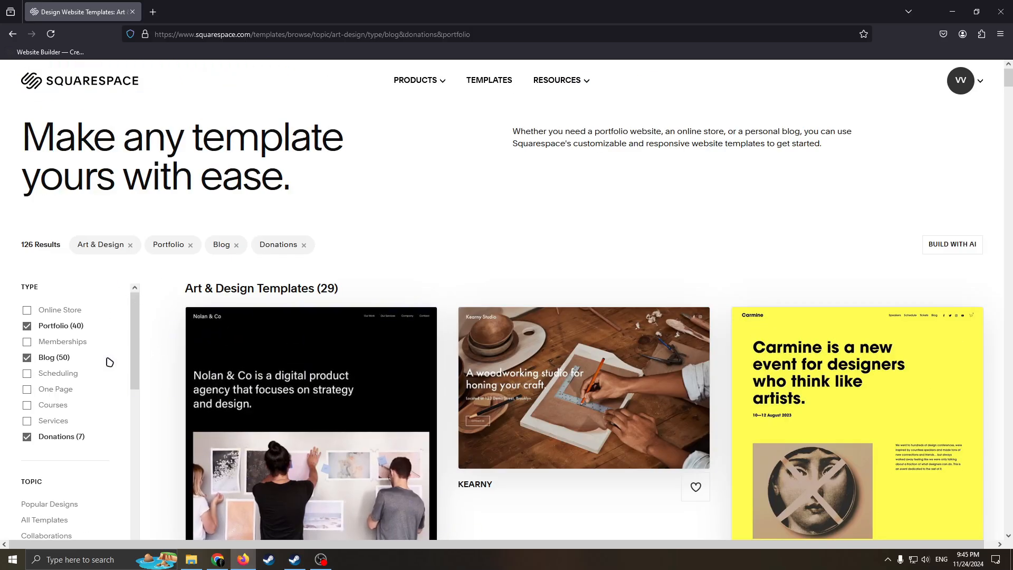
scroll(109, 362, down, 2)
scroll(79, 317, up, 1)
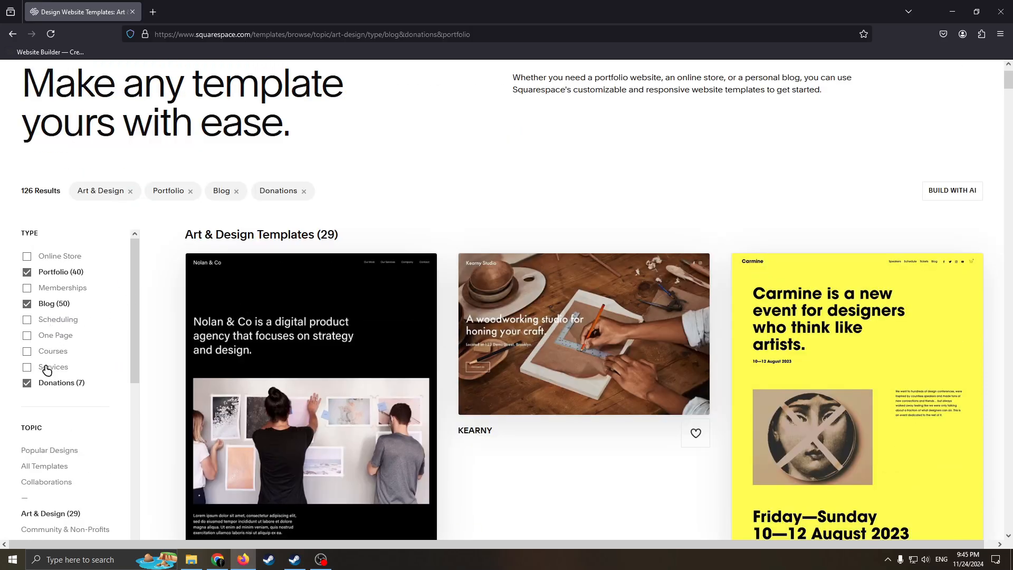
Remove the Donations type filter to compare the matching templates, and restore the filter
click(28, 380)
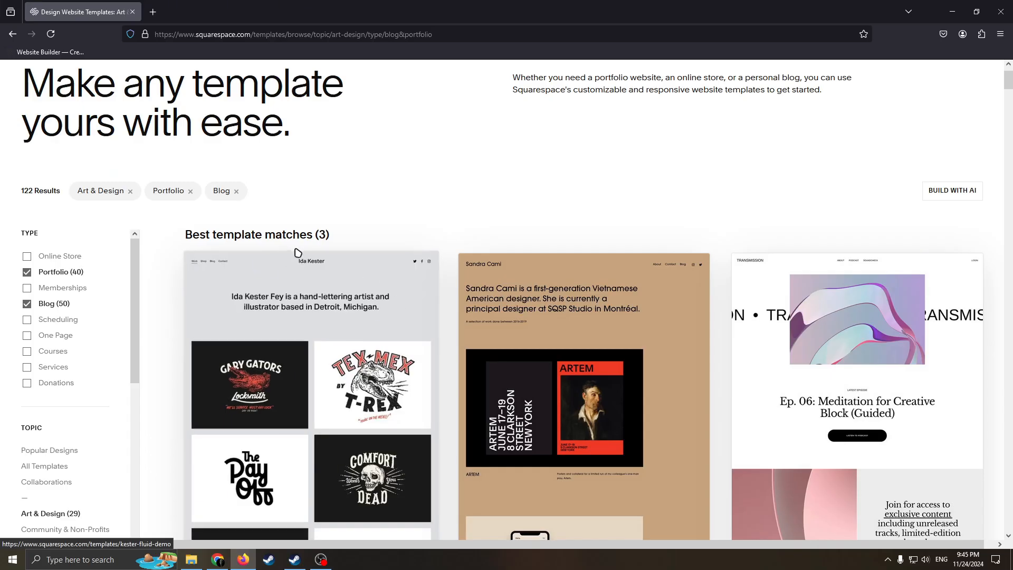
scroll(358, 295, down, 4)
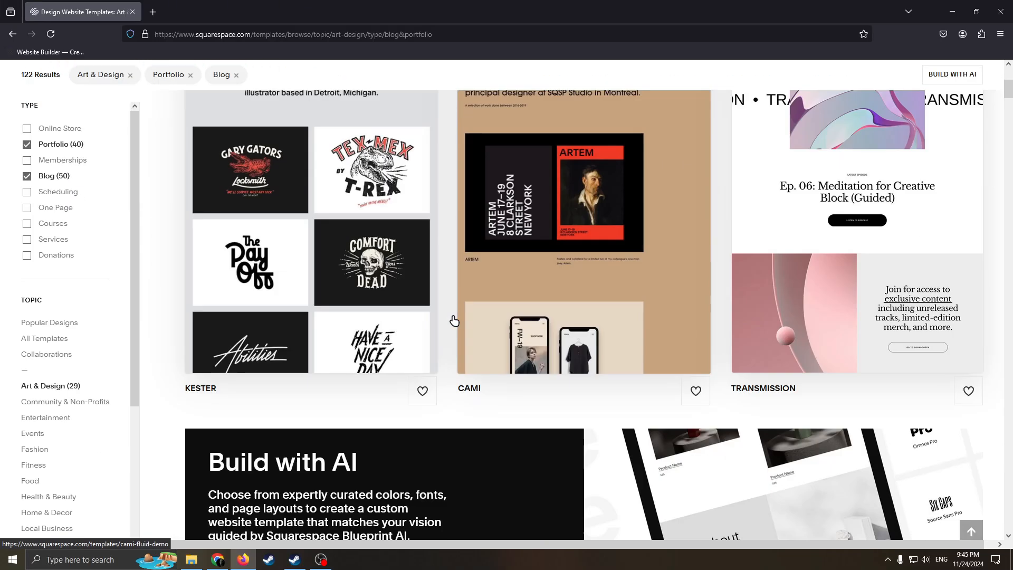
scroll(389, 323, up, 4)
scroll(390, 324, down, 2)
scroll(113, 287, up, 1)
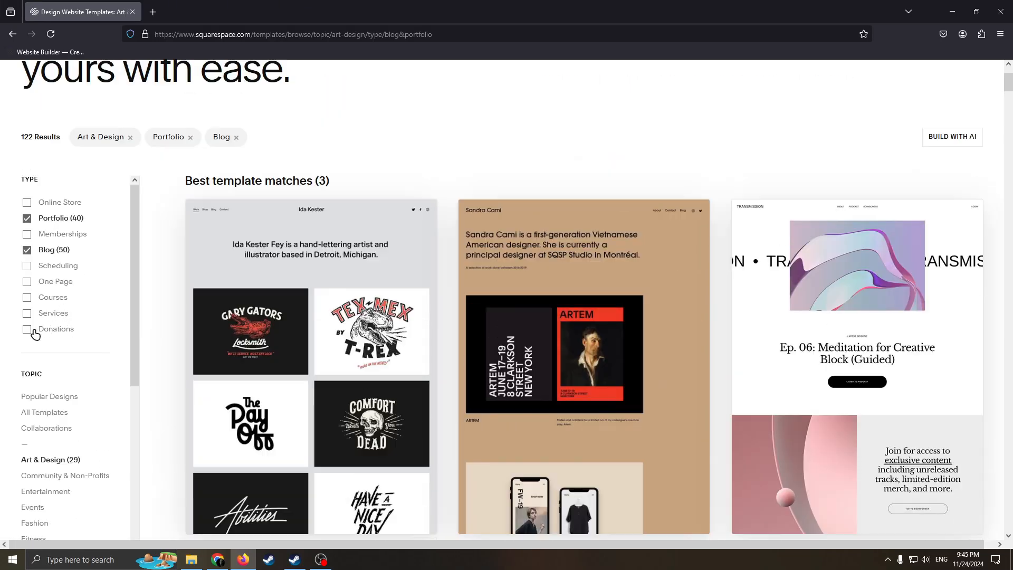
click(27, 329)
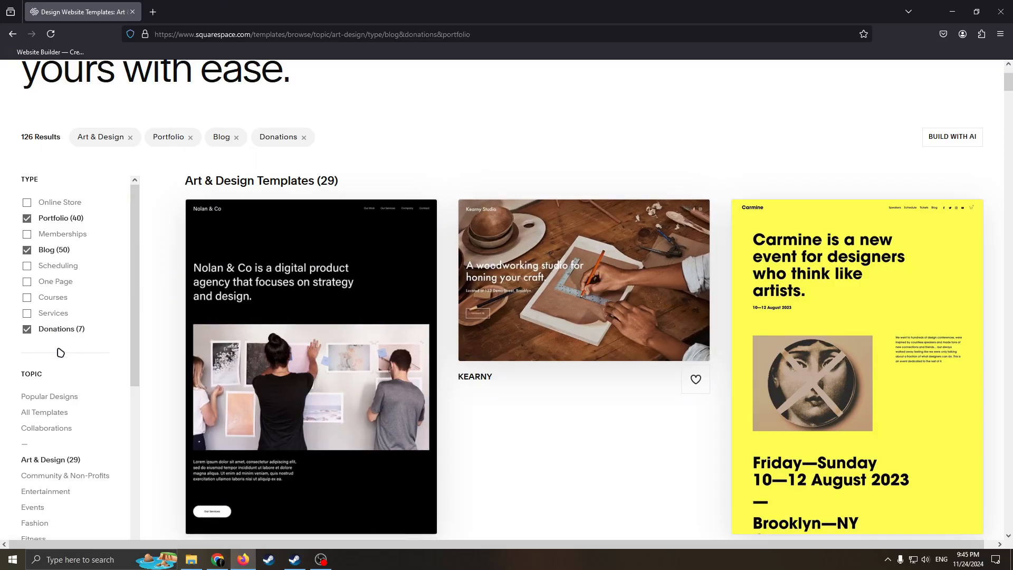
Replace the Donations type filter with Services and look over the matching templates
click(27, 331)
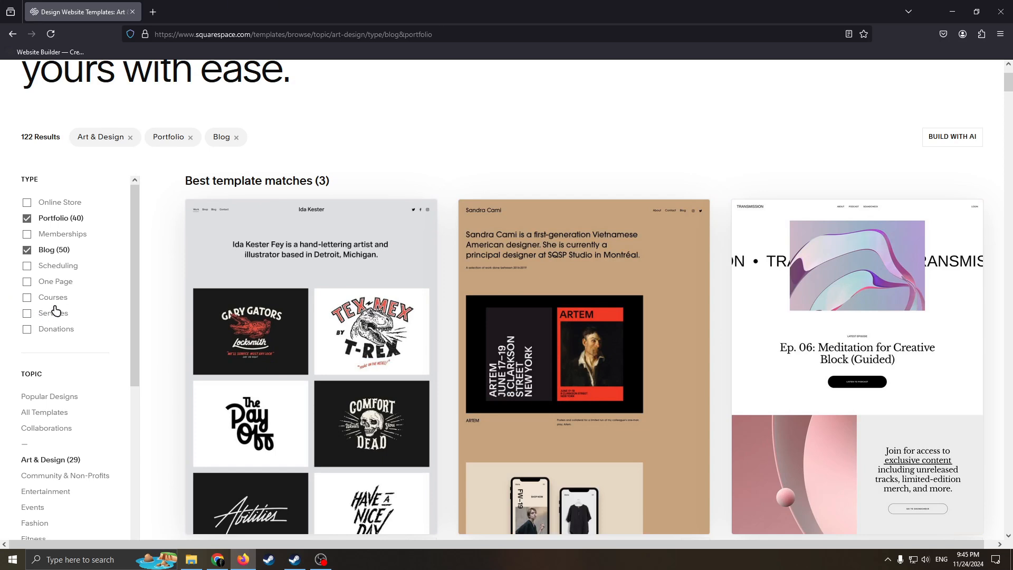
click(26, 313)
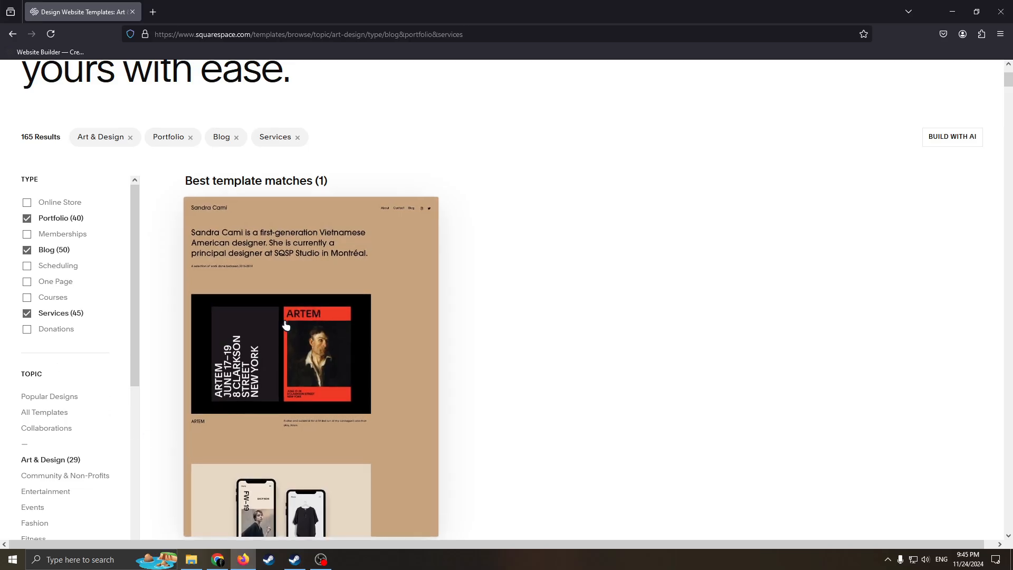
scroll(580, 314, down, 1)
scroll(459, 331, down, 1)
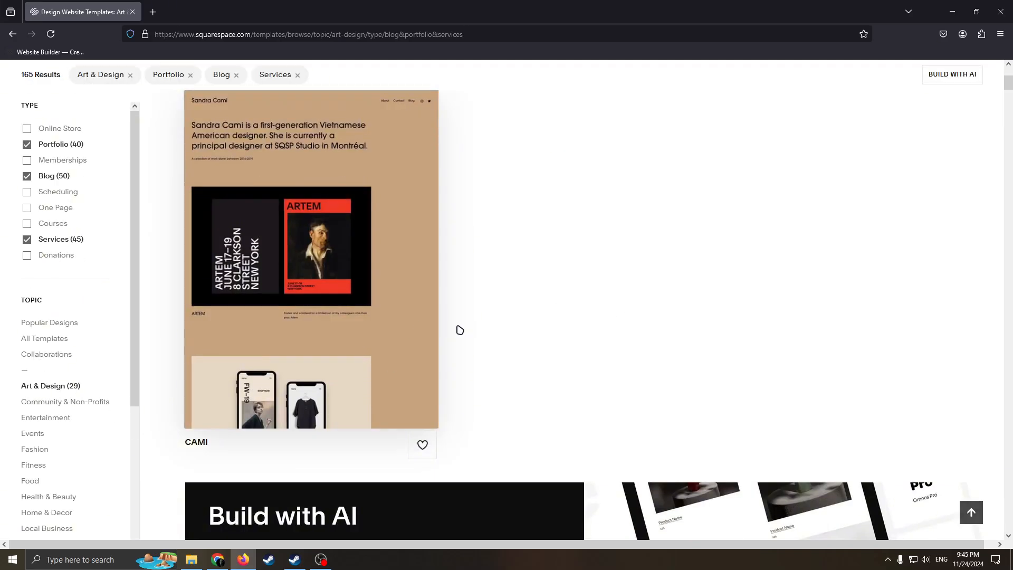
scroll(450, 280, up, 2)
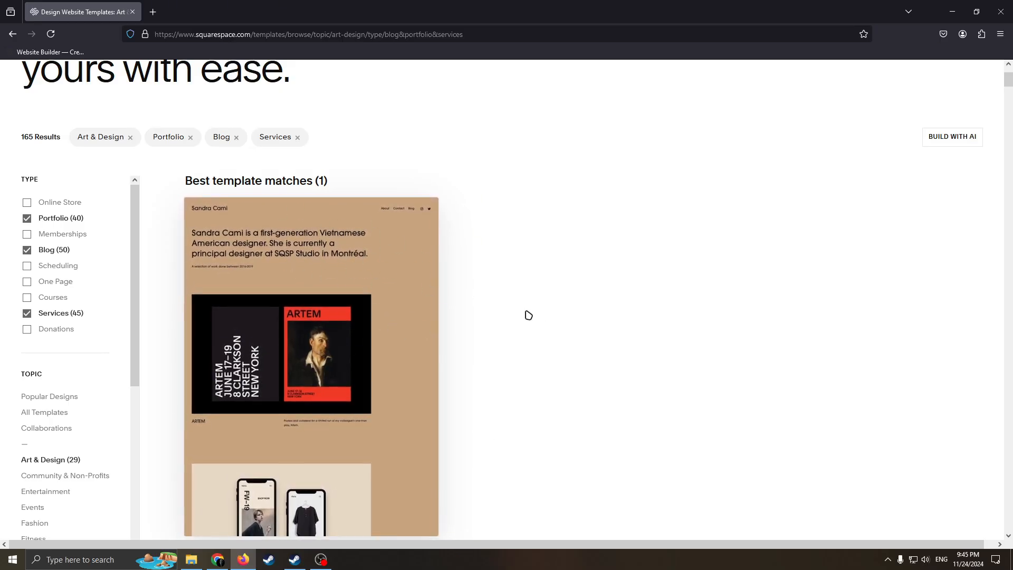
Open the preview page of the Cami template and look over its design options
click(308, 294)
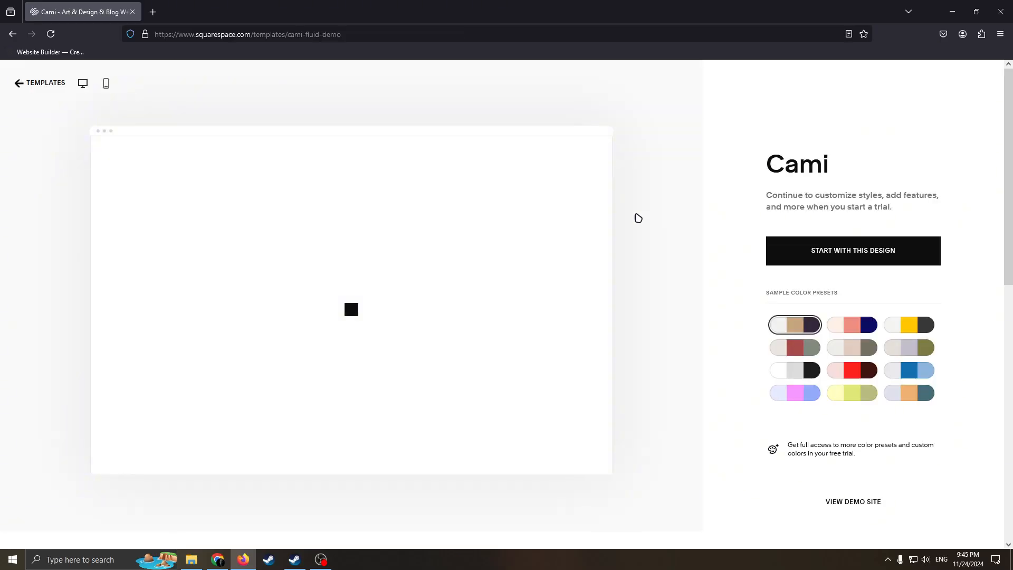
scroll(477, 278, down, 3)
scroll(476, 278, up, 3)
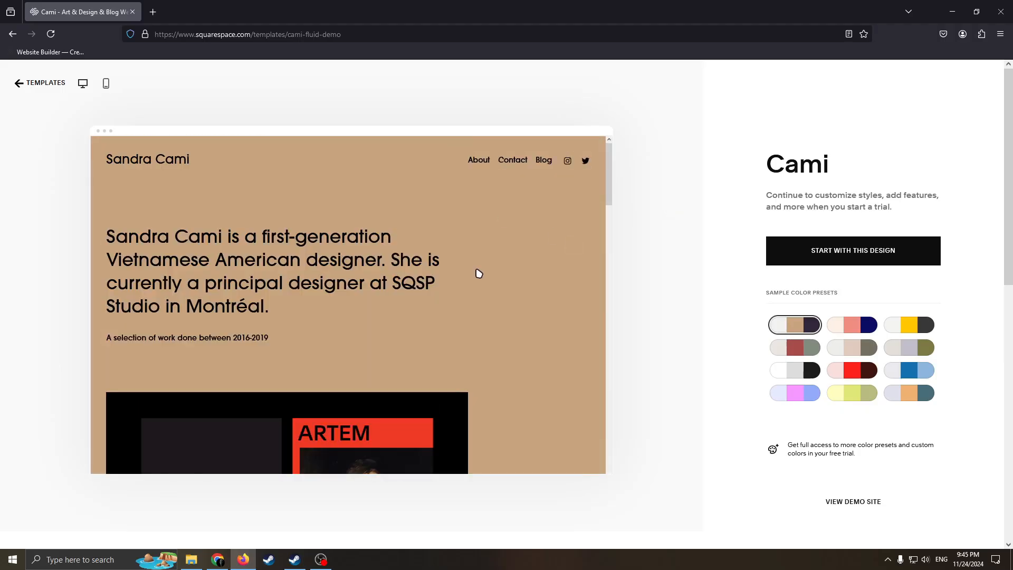
Look through the demo page in the Cami template preview and the sample color presets
scroll(477, 274, down, 5)
scroll(482, 291, up, 4)
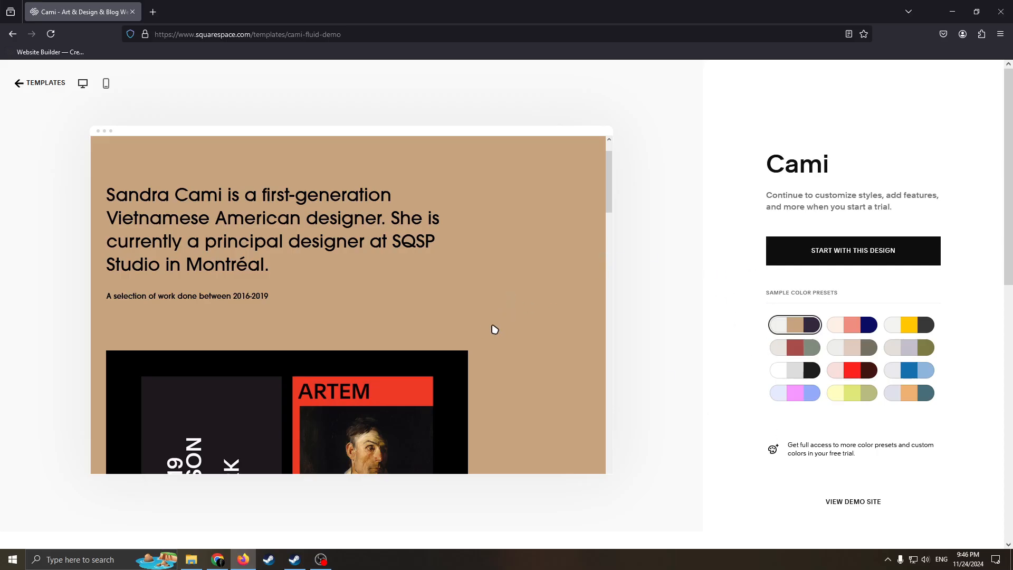
scroll(454, 324, down, 3)
scroll(568, 280, up, 4)
scroll(404, 289, down, 3)
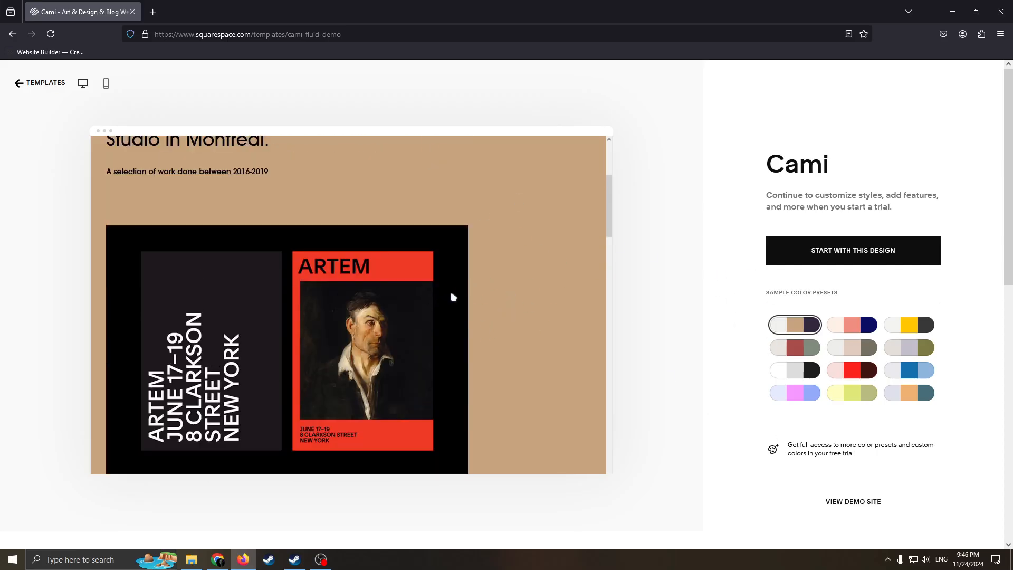
scroll(487, 259, down, 1)
scroll(599, 249, up, 1)
drag(771, 294, 742, 288)
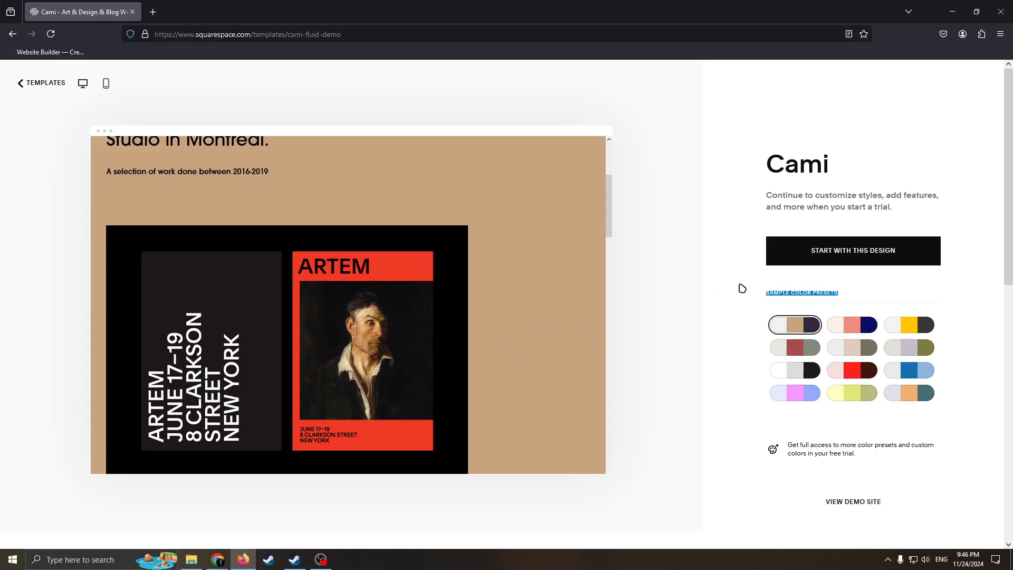
click(686, 325)
scroll(564, 303, up, 2)
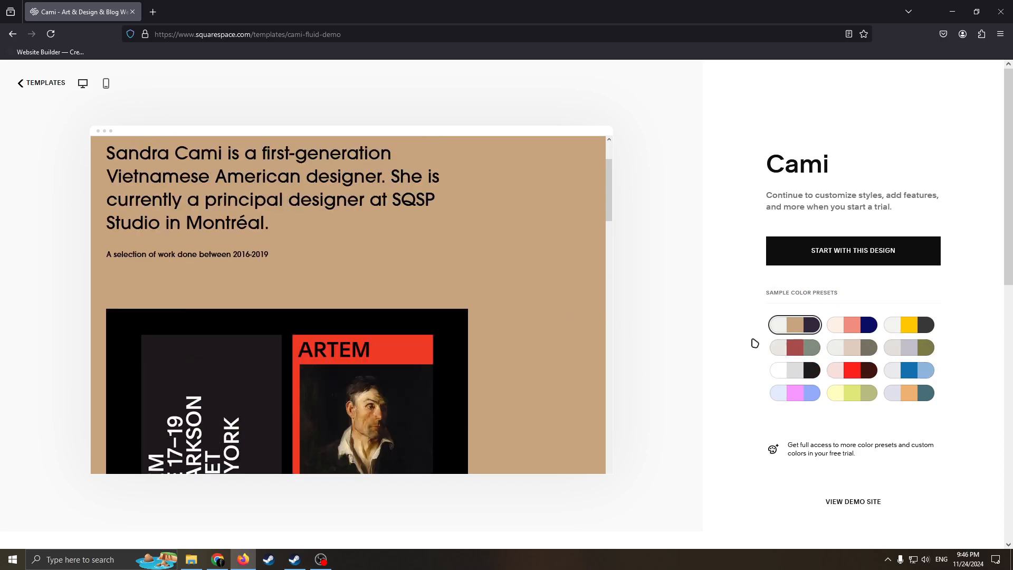
Compare the Cami preview in several sample color presets, including red, pink, coral and yellow
click(852, 370)
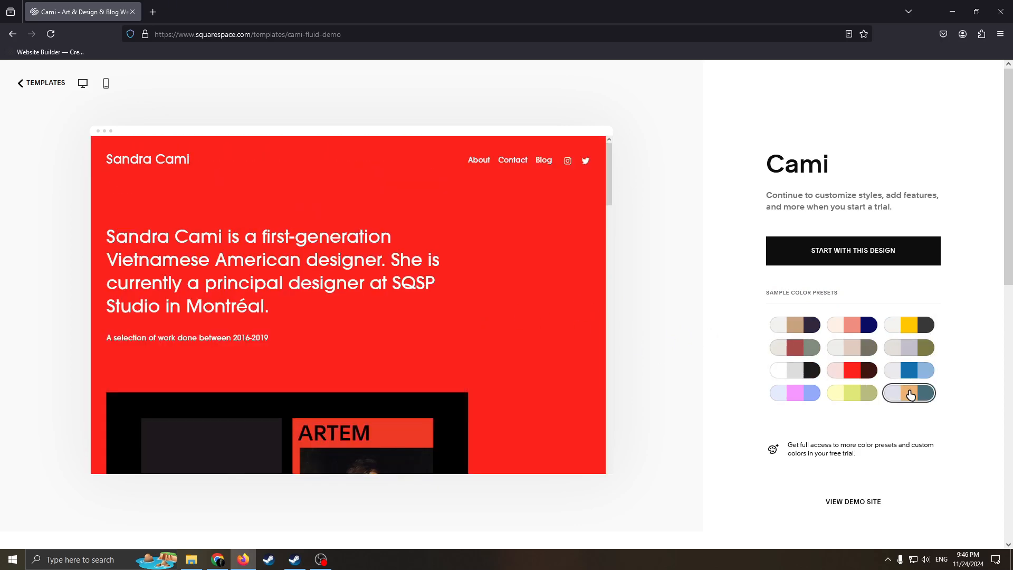
click(907, 376)
click(772, 391)
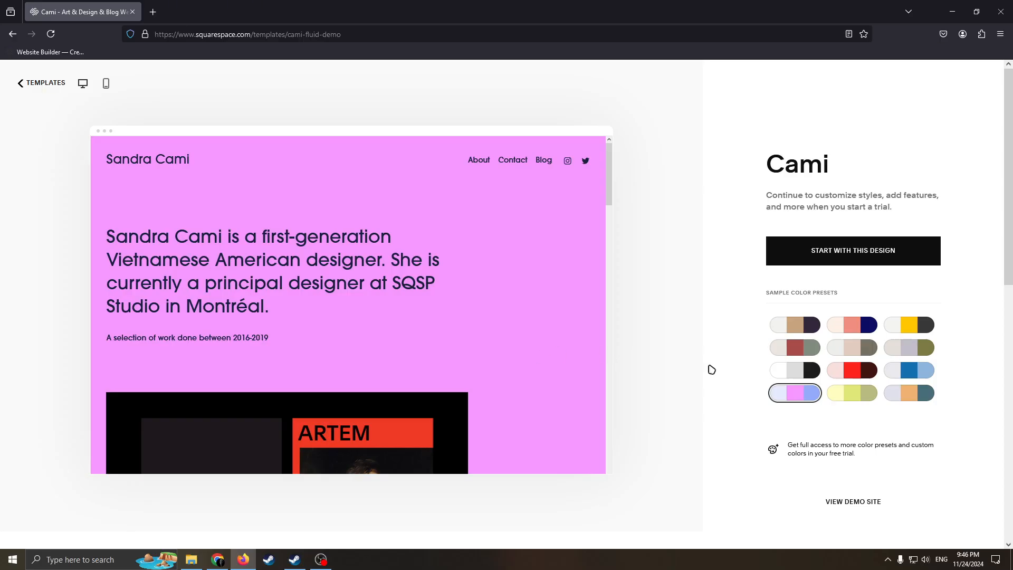
scroll(712, 369, down, 2)
scroll(865, 296, up, 1)
click(893, 280)
click(867, 281)
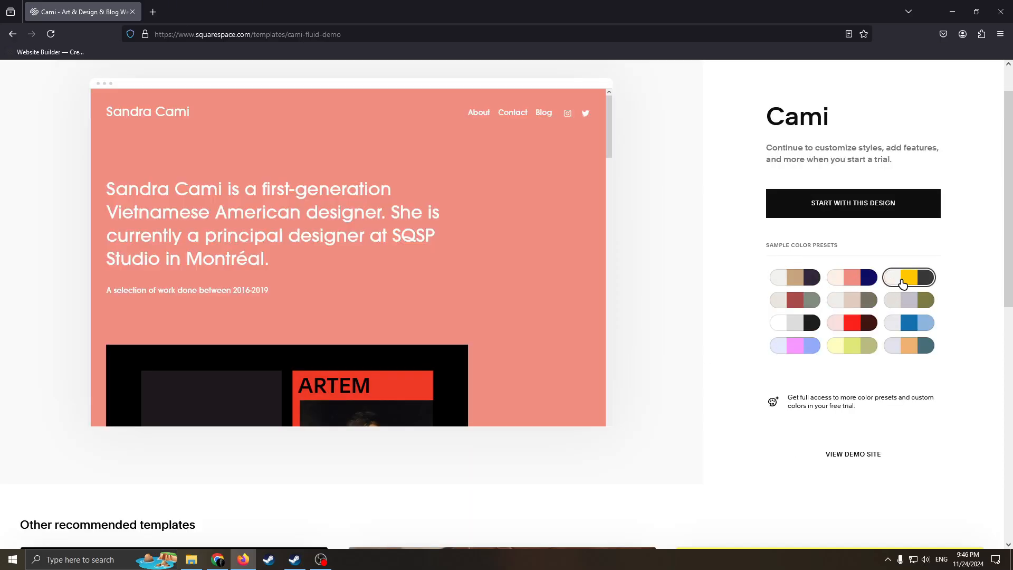
click(902, 283)
Apply the brick red and grey-green color preset, and start the site with the Cami design
click(771, 300)
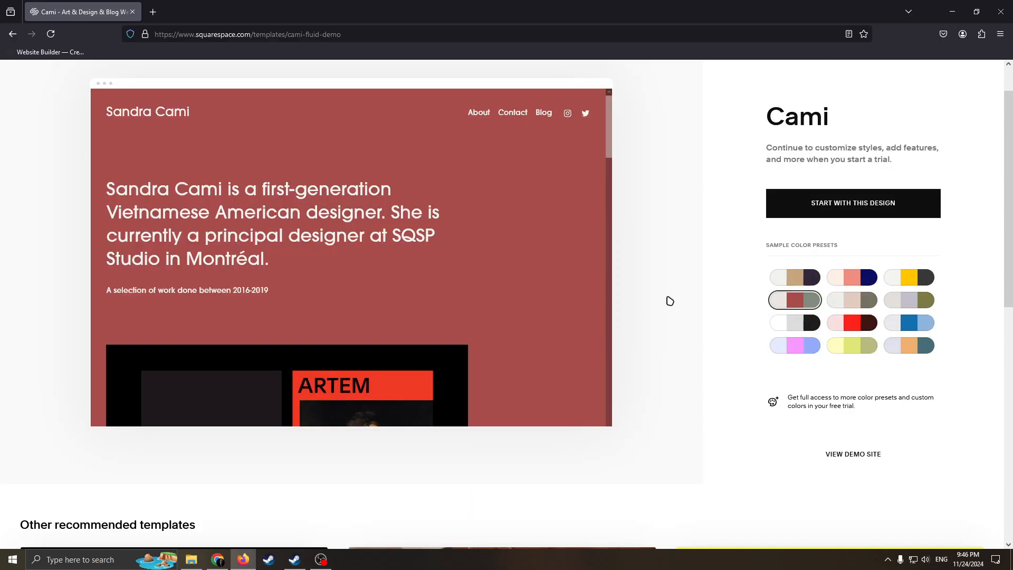
scroll(445, 343, down, 3)
scroll(446, 338, up, 3)
scroll(514, 293, down, 1)
scroll(522, 297, up, 1)
scroll(528, 251, down, 2)
scroll(522, 251, up, 3)
scroll(664, 231, up, 1)
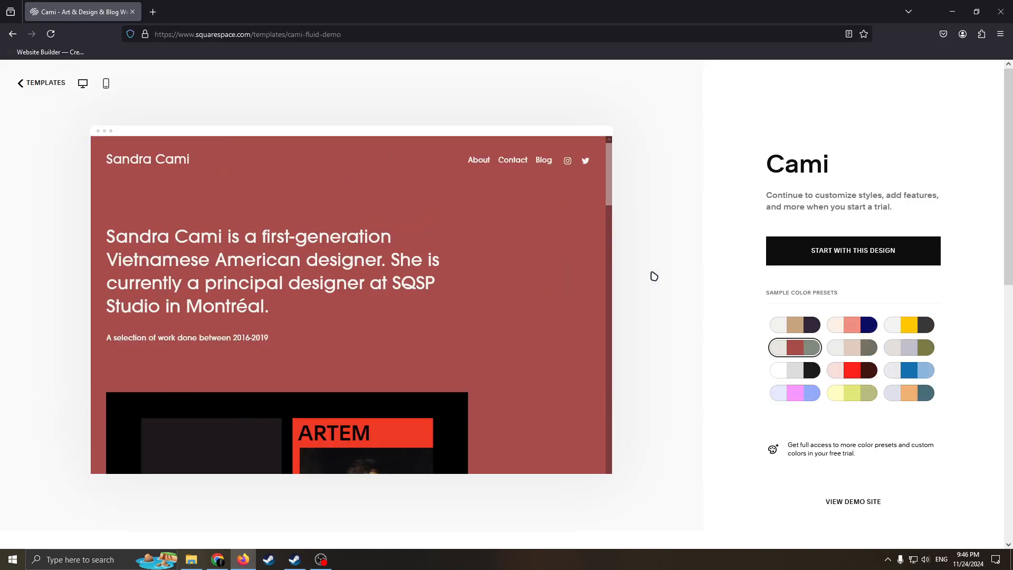
click(789, 248)
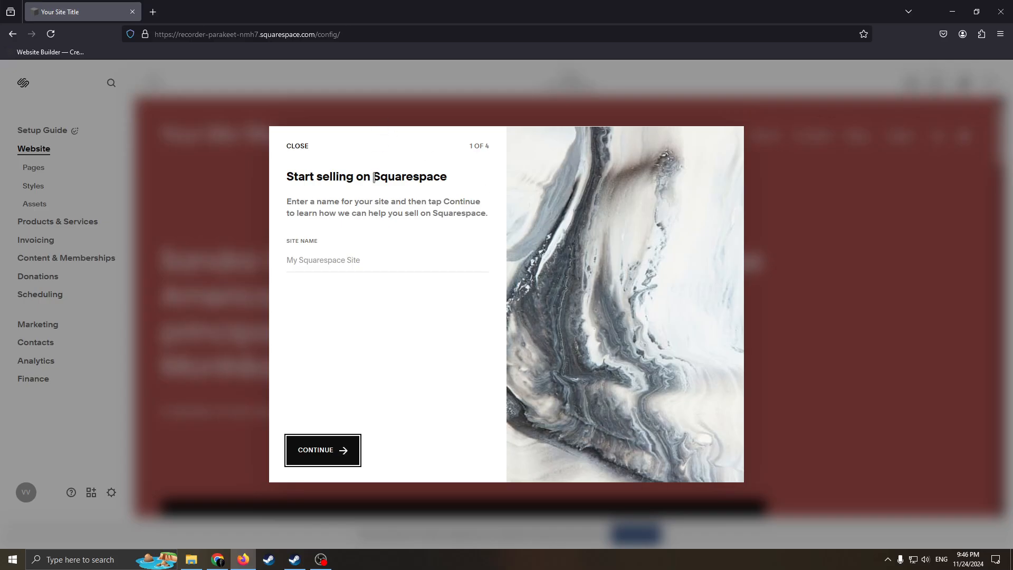
Open the site name field for editing in the selling setup
drag(428, 179, 330, 175)
click(407, 285)
click(408, 262)
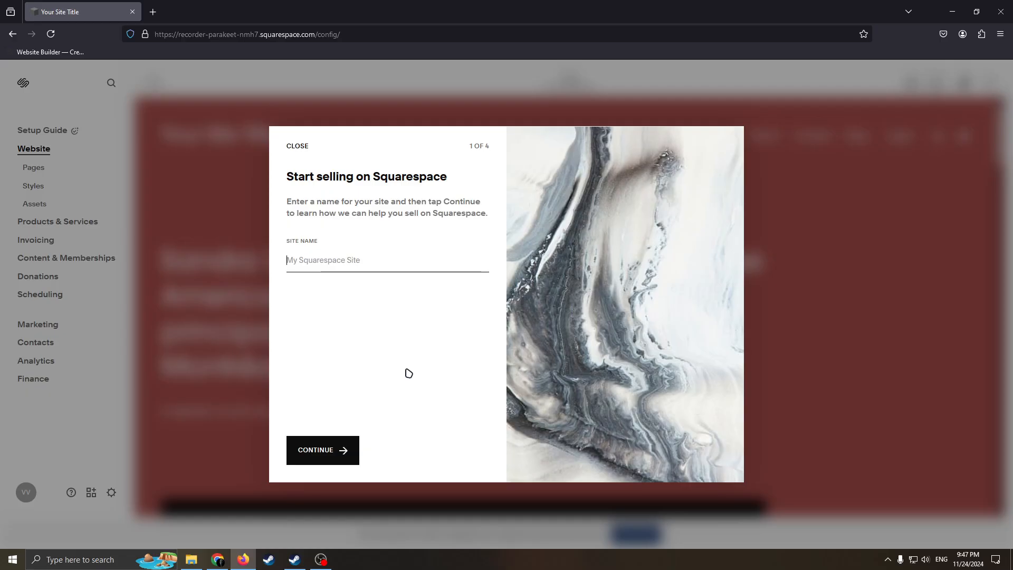
text(Art)
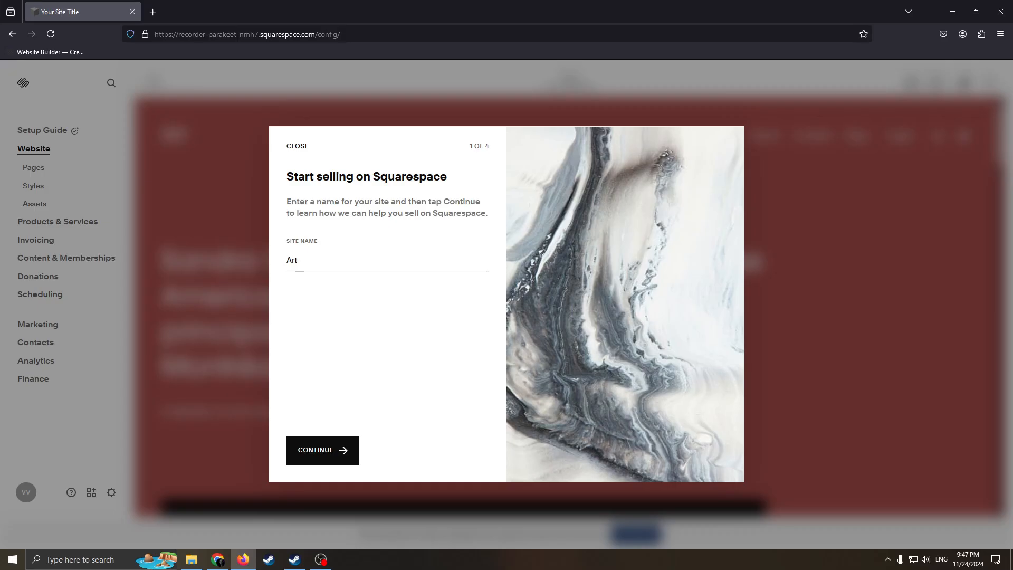
key(BackSpace)
key(BackSpace)
key(BackSpace)
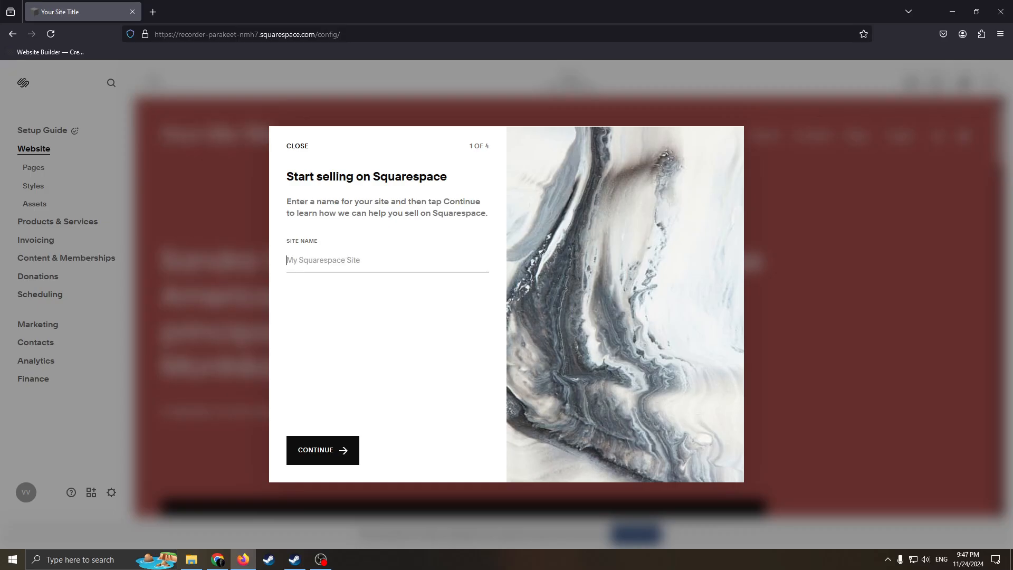
Name the site with the owner's first name in possessive form followed by "Gallery of Art", and continue the setup
text(Vlad)
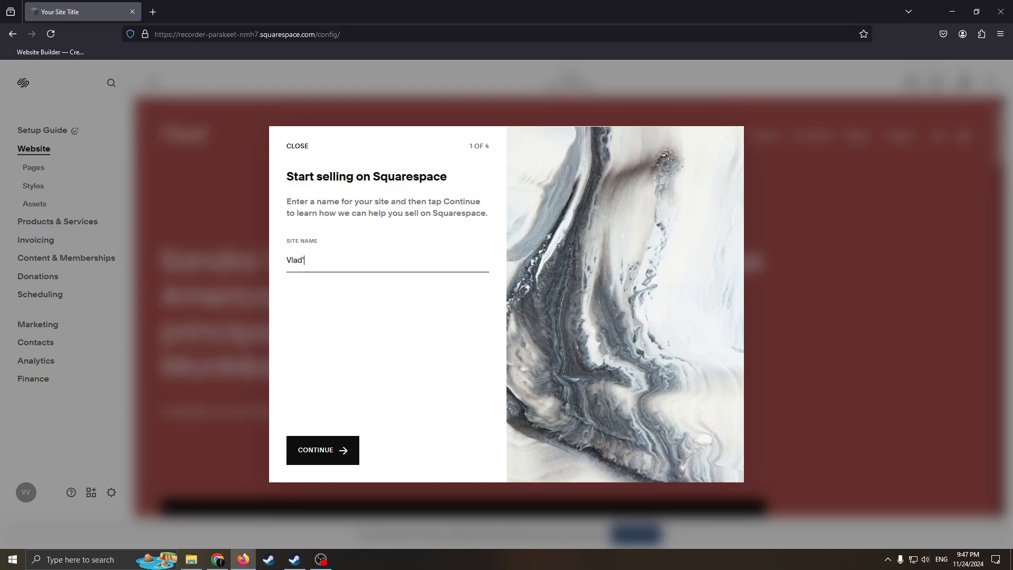
text('s Ga)
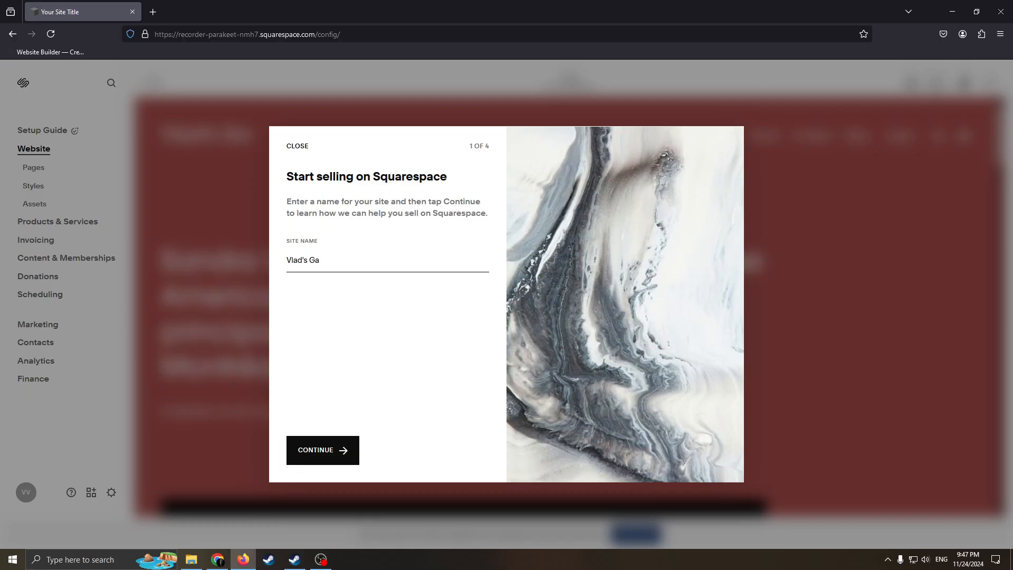
text(llery of Art)
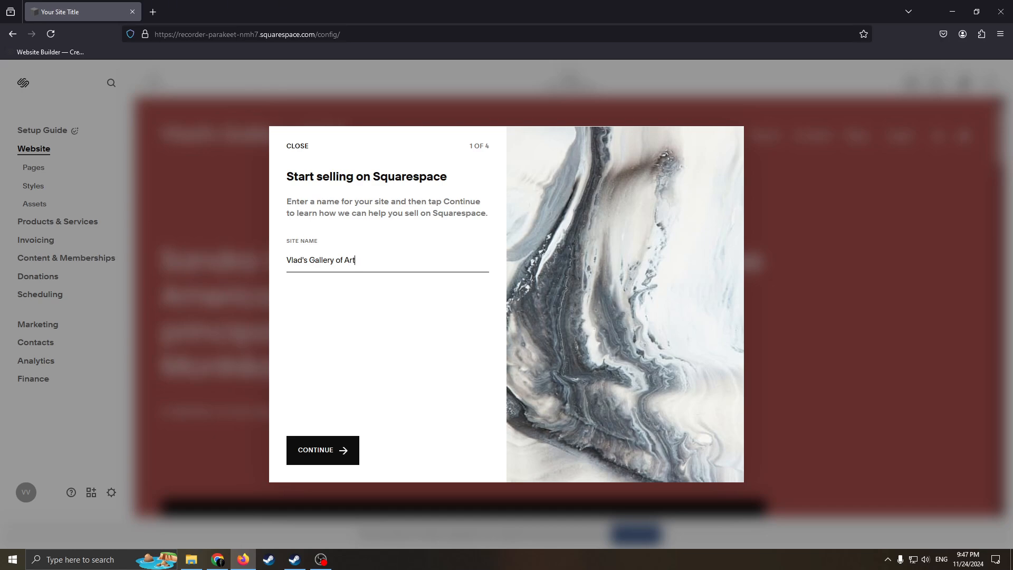
drag(288, 252, 337, 265)
click(360, 450)
Complete the remaining pages of the selling introduction, and dismiss the Invoicing tip
drag(321, 164, 416, 178)
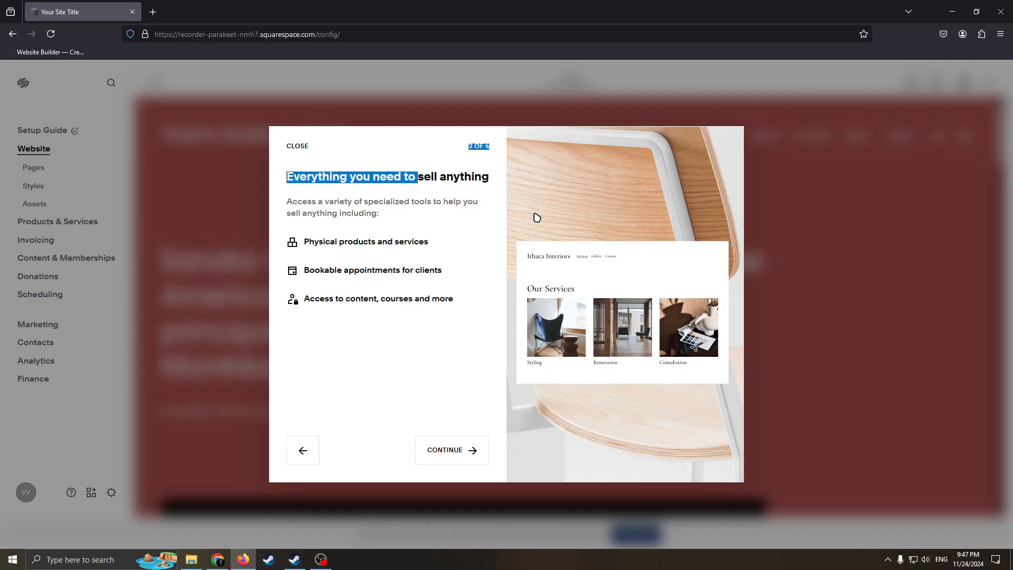
click(497, 269)
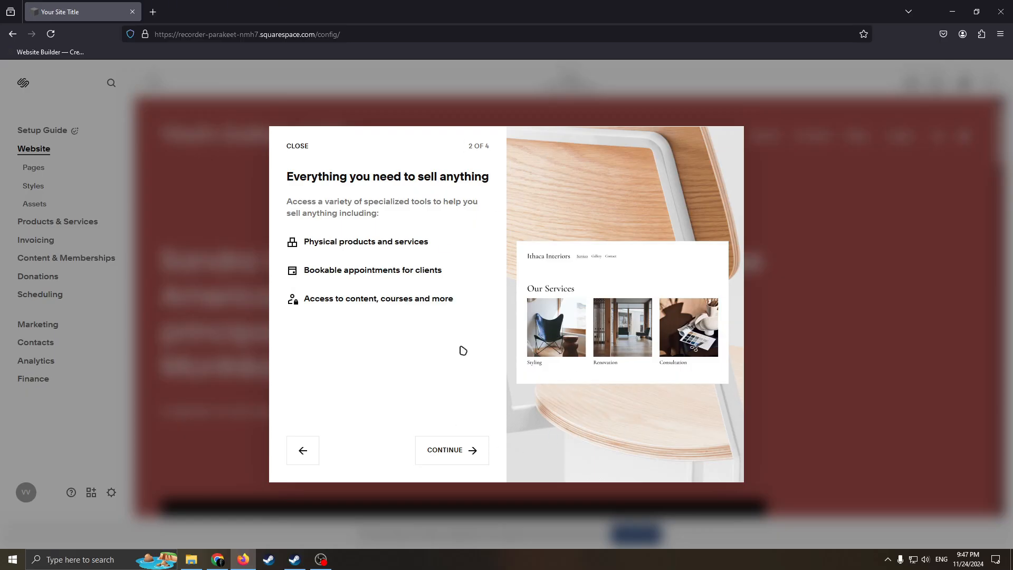
click(479, 446)
click(448, 455)
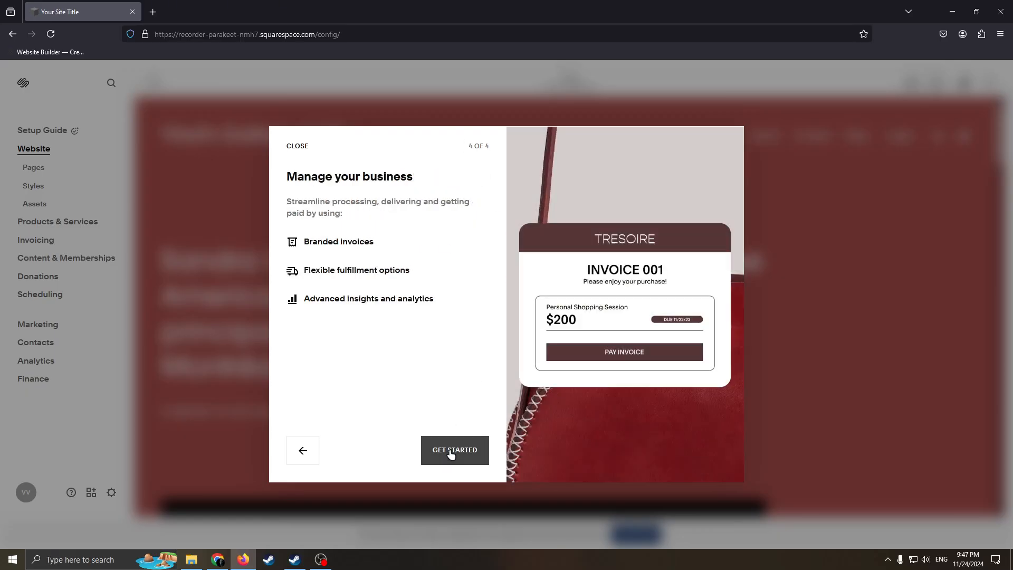
click(452, 451)
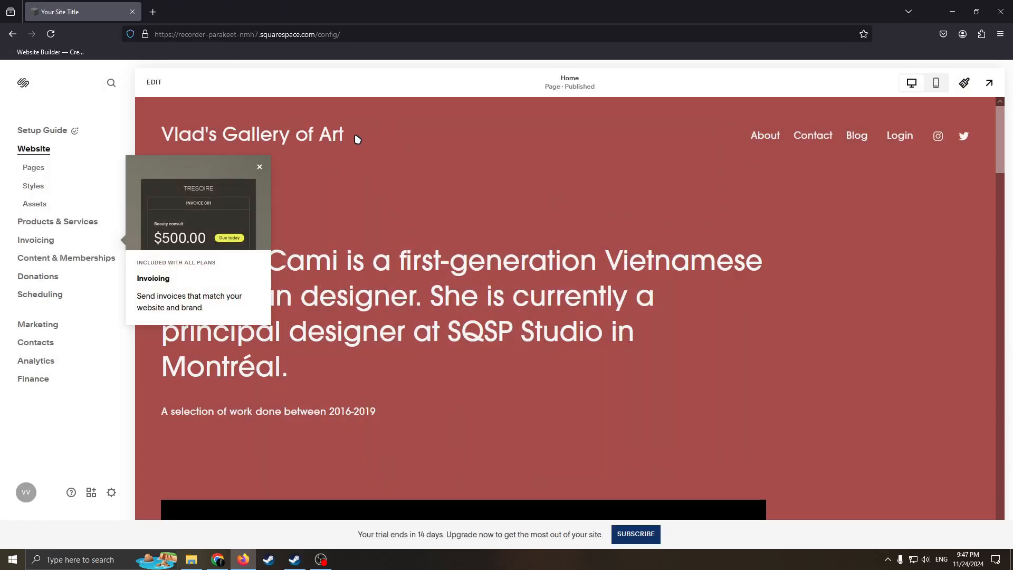
click(259, 167)
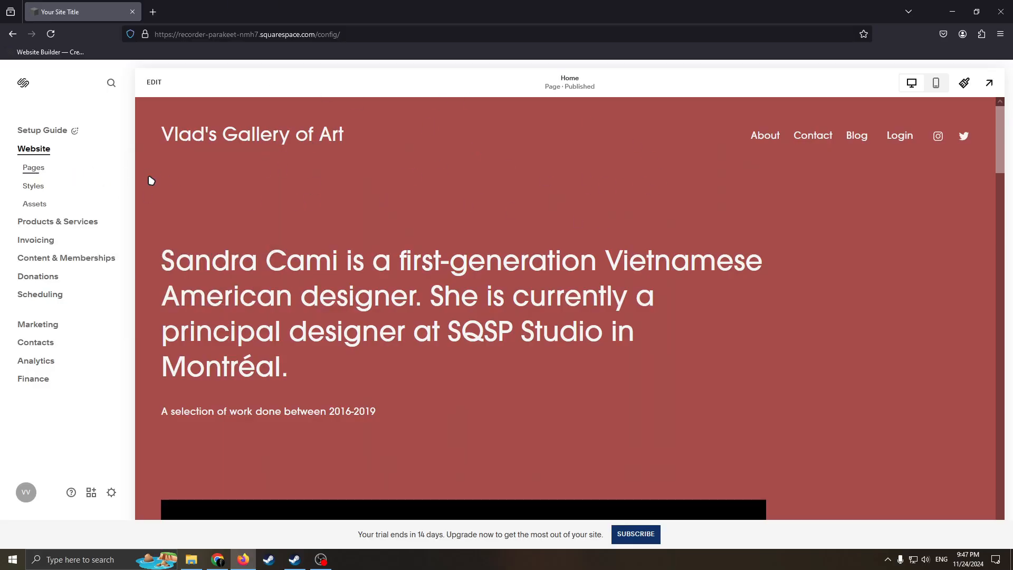
Open the site's page list and view the page types that can be added to the main navigation
click(33, 168)
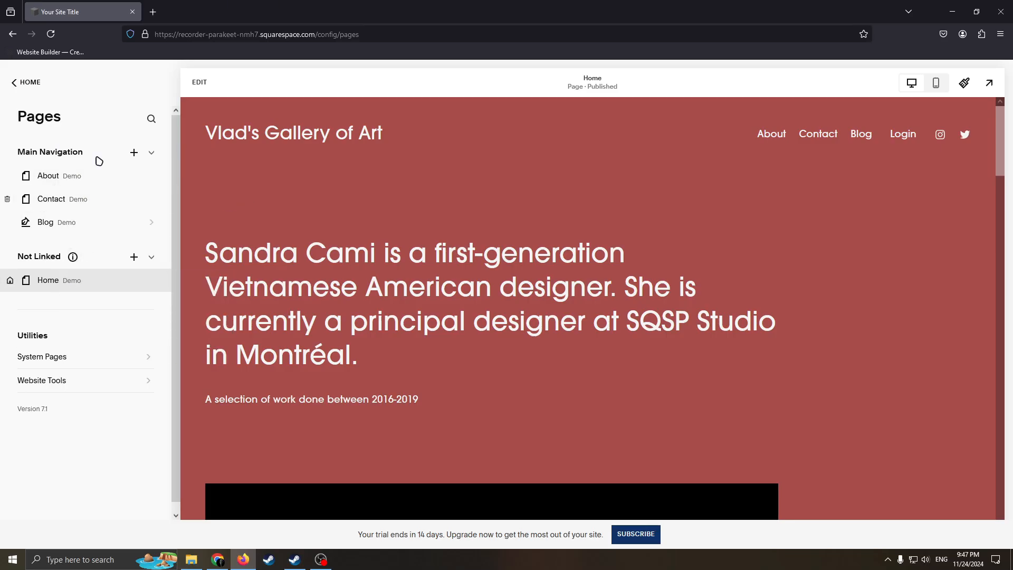
click(134, 152)
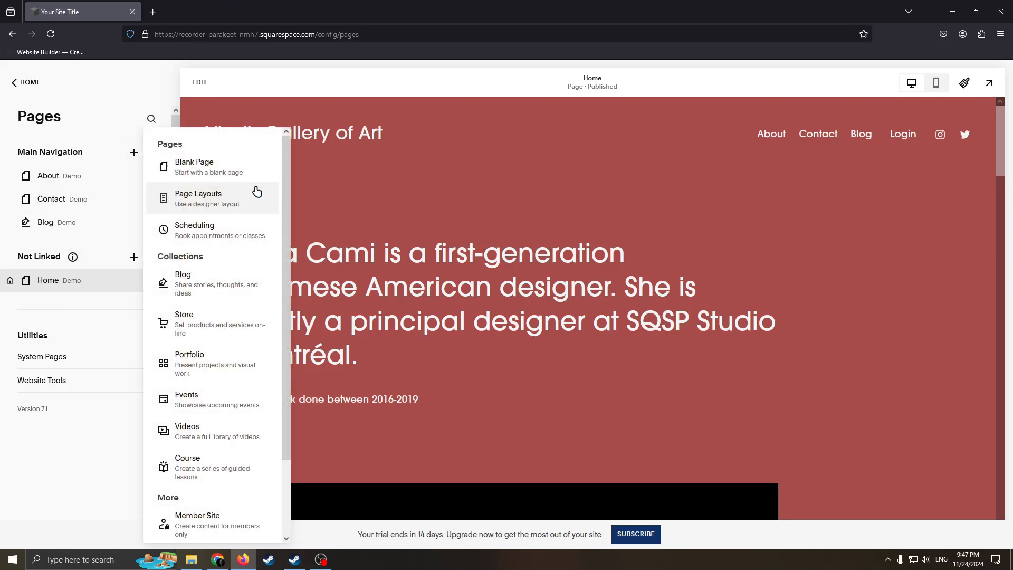
click(66, 272)
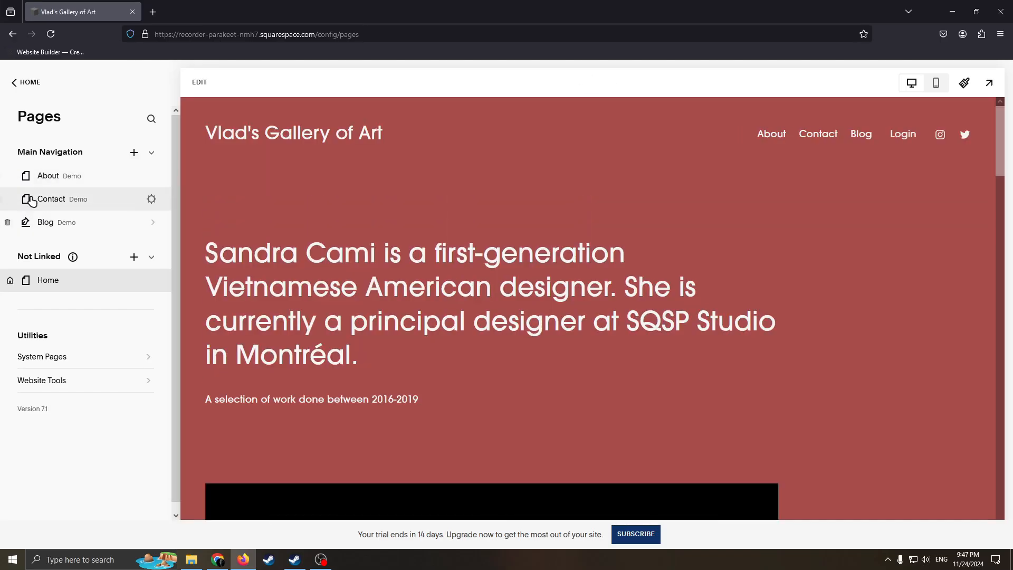
Delete the Blog demo page, and move the Home page to the first place in the main navigation
click(9, 222)
key(Return)
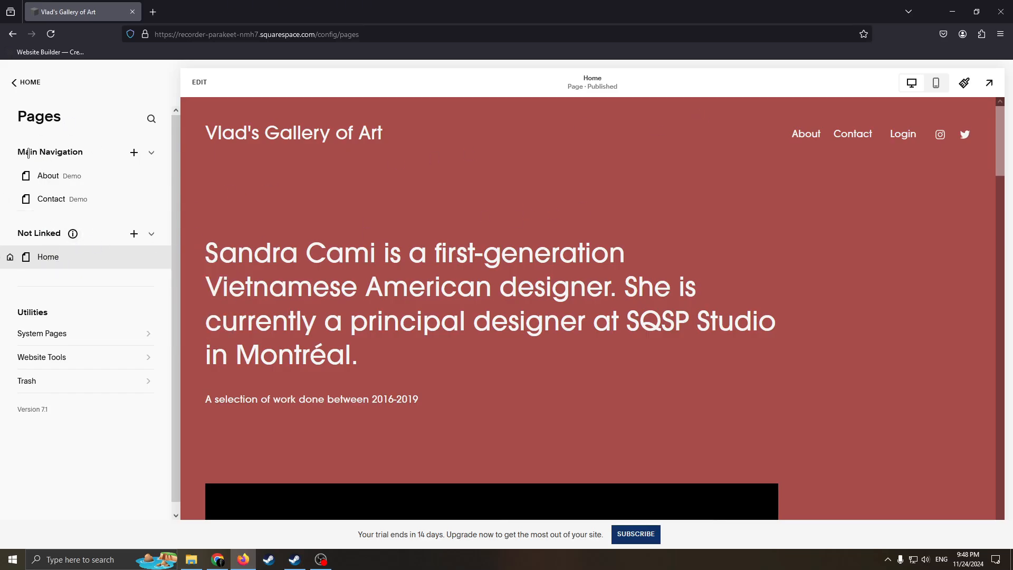
drag(48, 257, 47, 176)
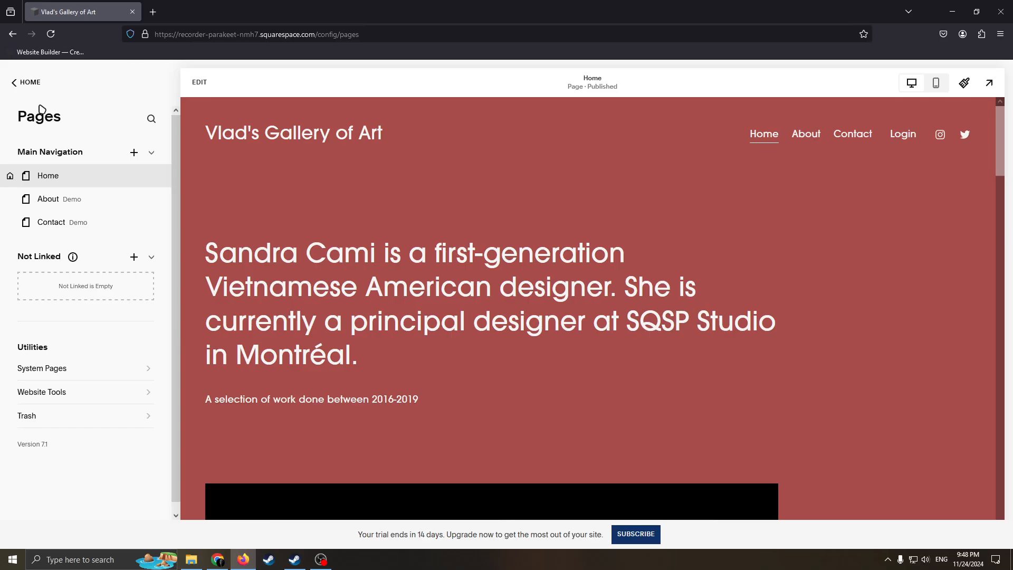
Open the site styles and view the available themes
click(23, 88)
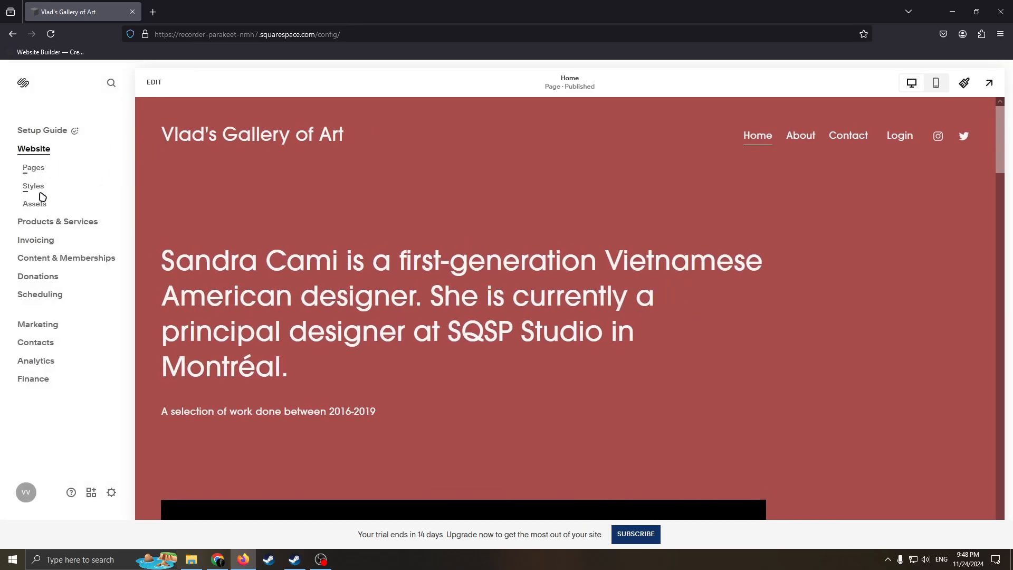
click(33, 189)
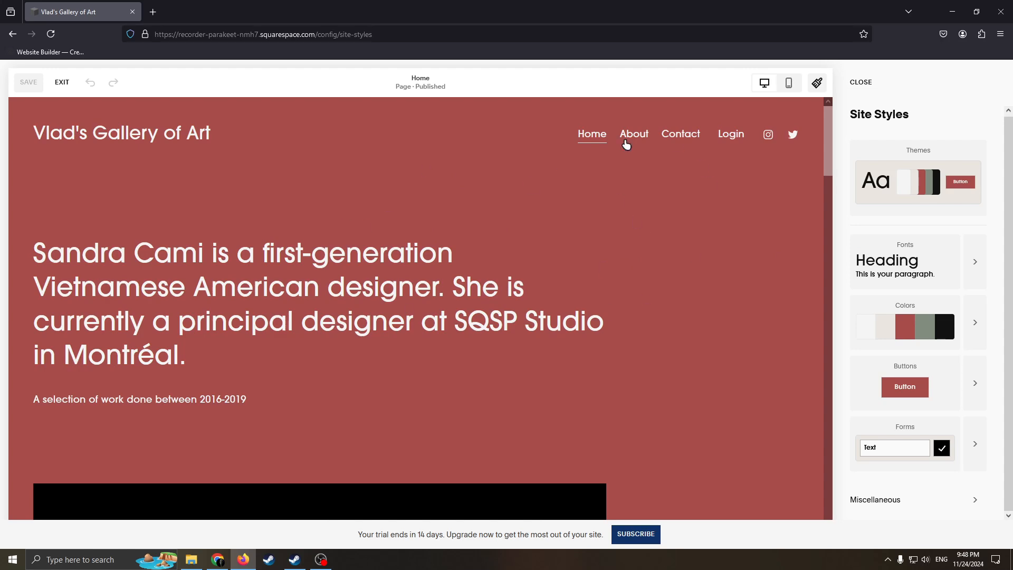
click(888, 212)
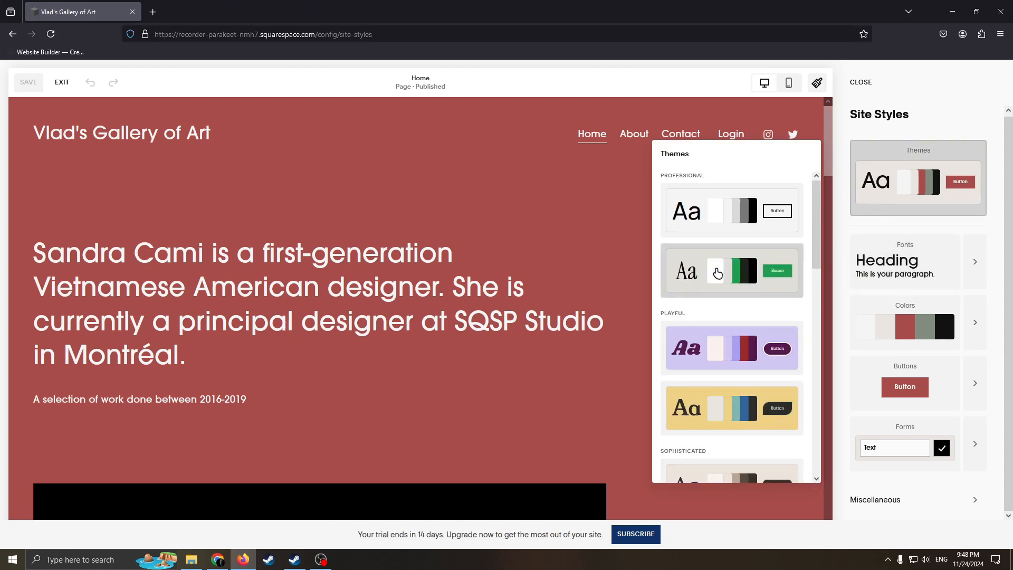
Set the palette's red color to a muted dark brown, HSL 2, 22, 33, save the change, and close the site styles
click(958, 328)
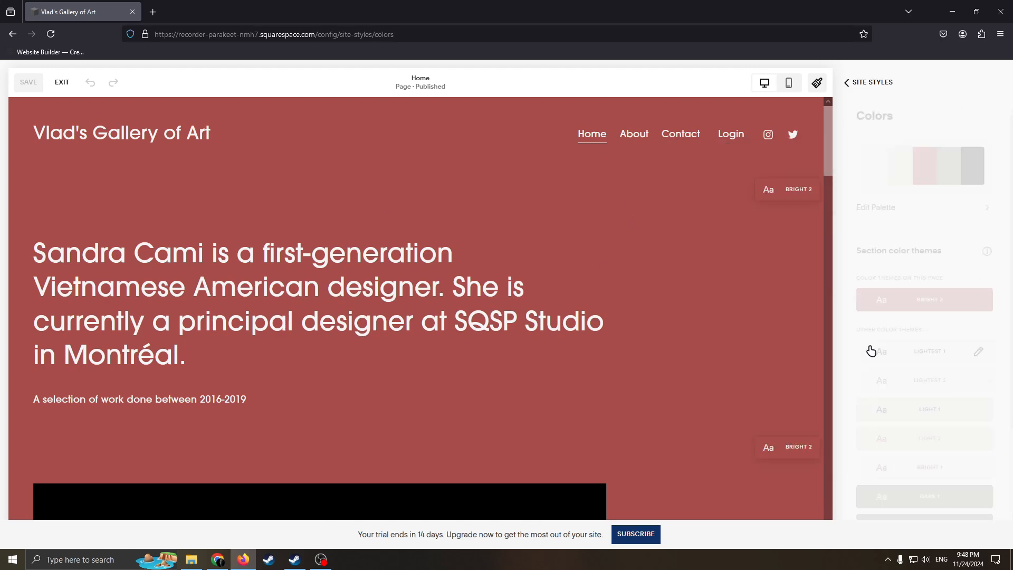
click(930, 211)
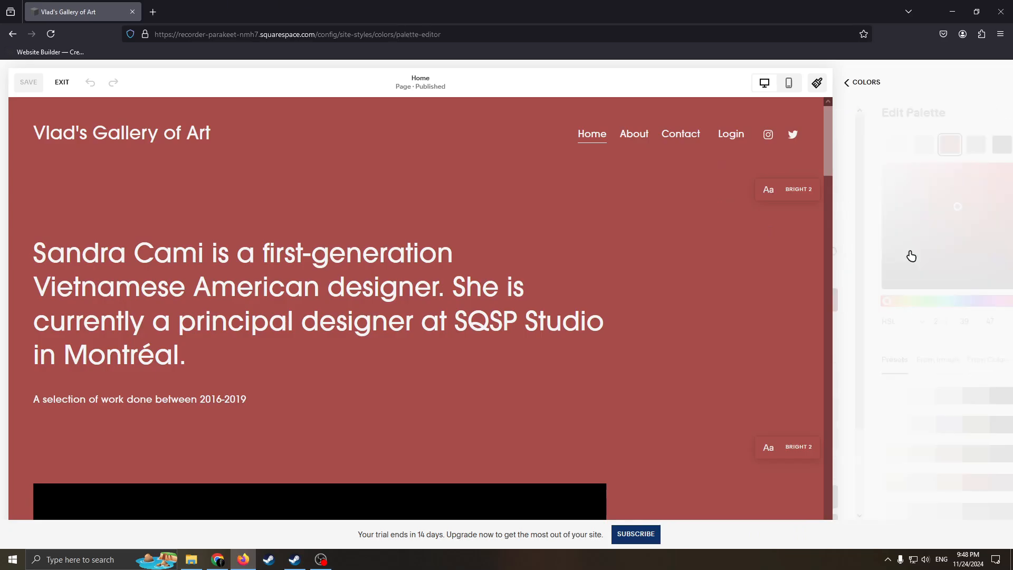
drag(911, 198, 900, 237)
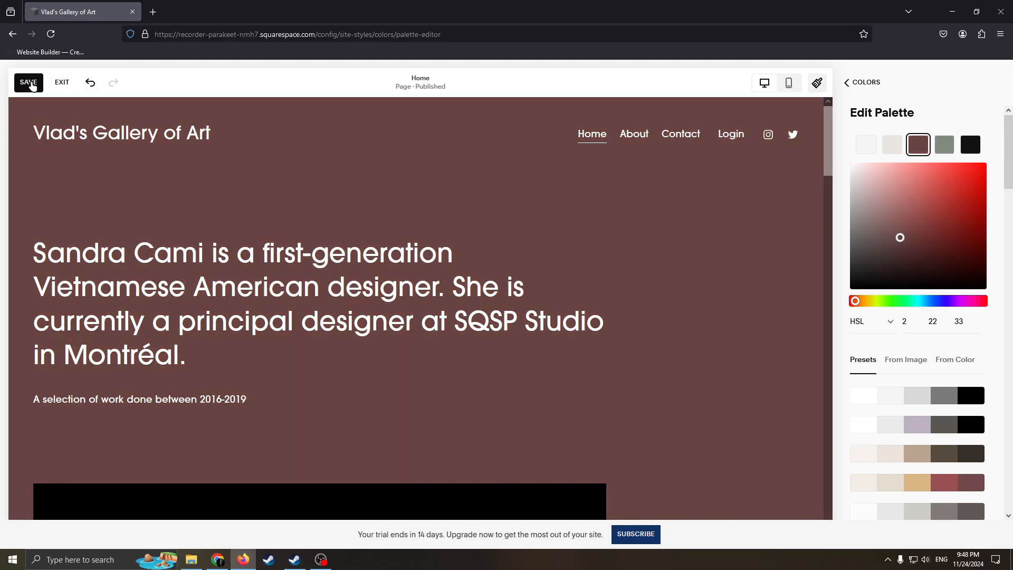
click(29, 82)
click(846, 83)
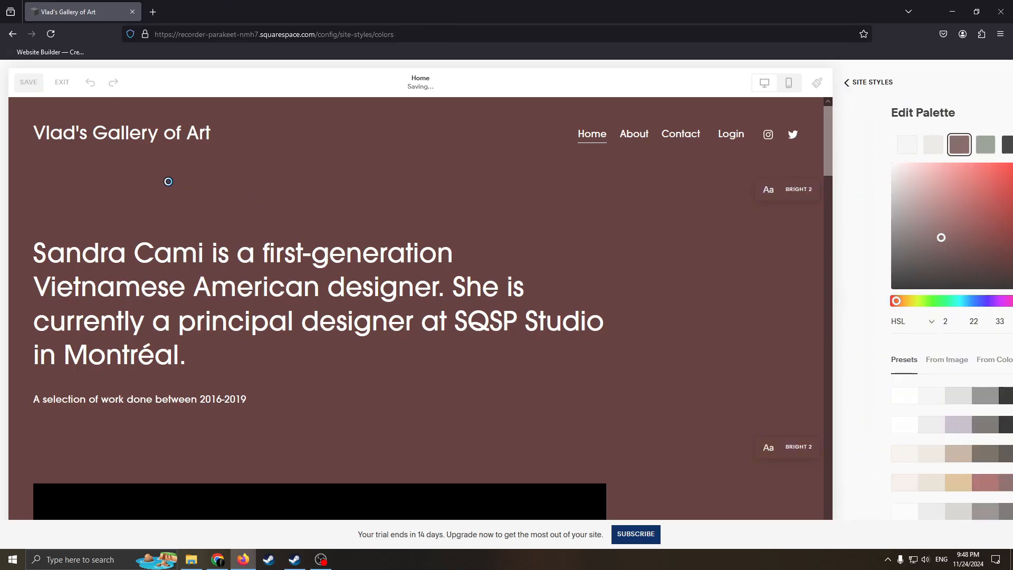
click(846, 84)
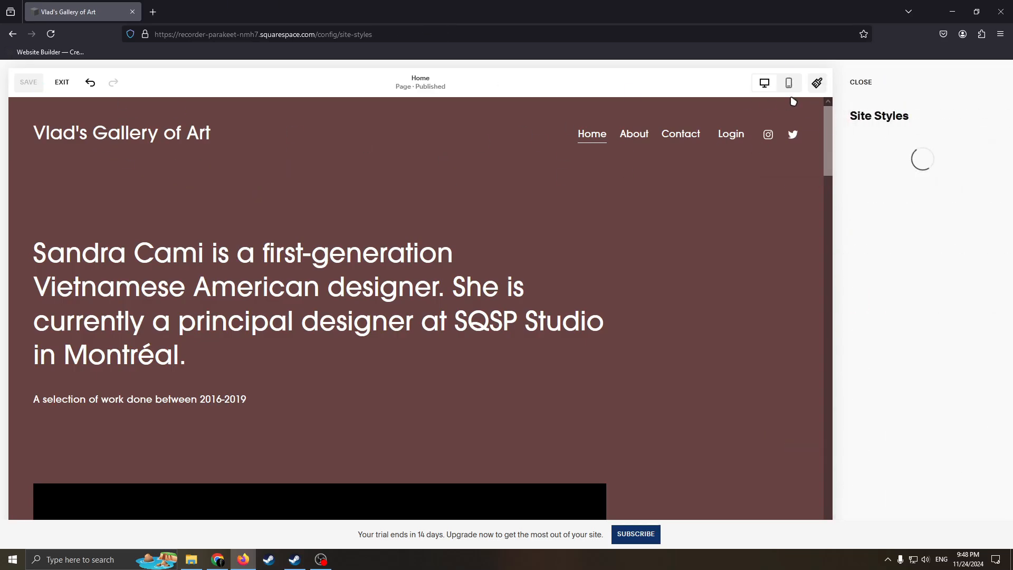
click(860, 83)
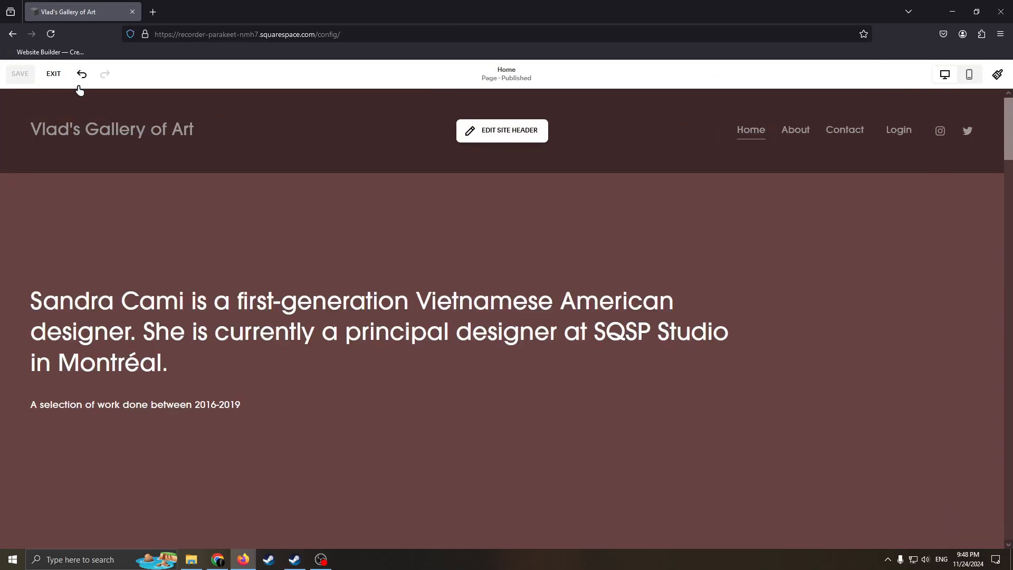
Leave the page editor and view the site's traffic analytics, dismissing the analytics introduction
click(54, 75)
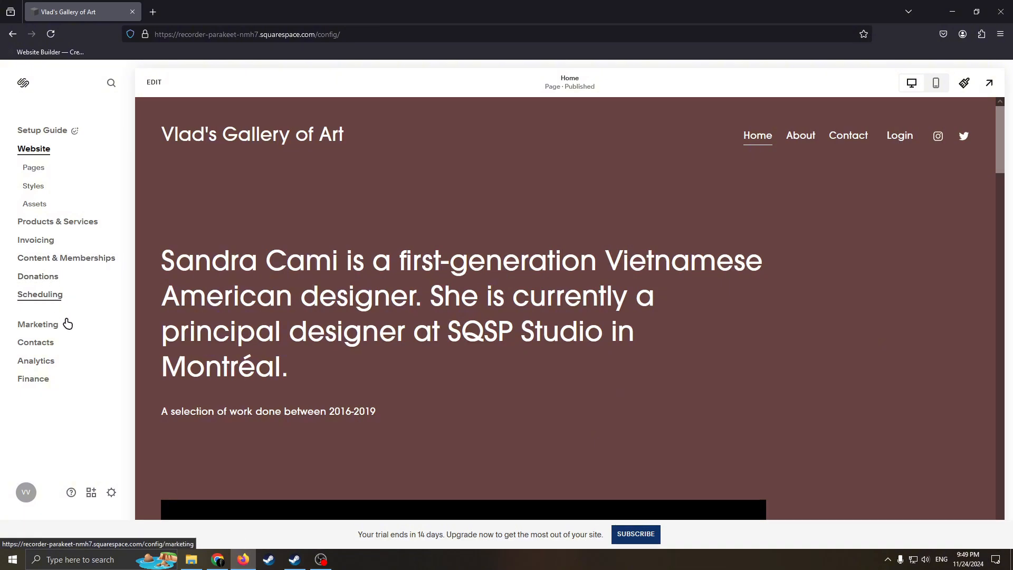
click(36, 362)
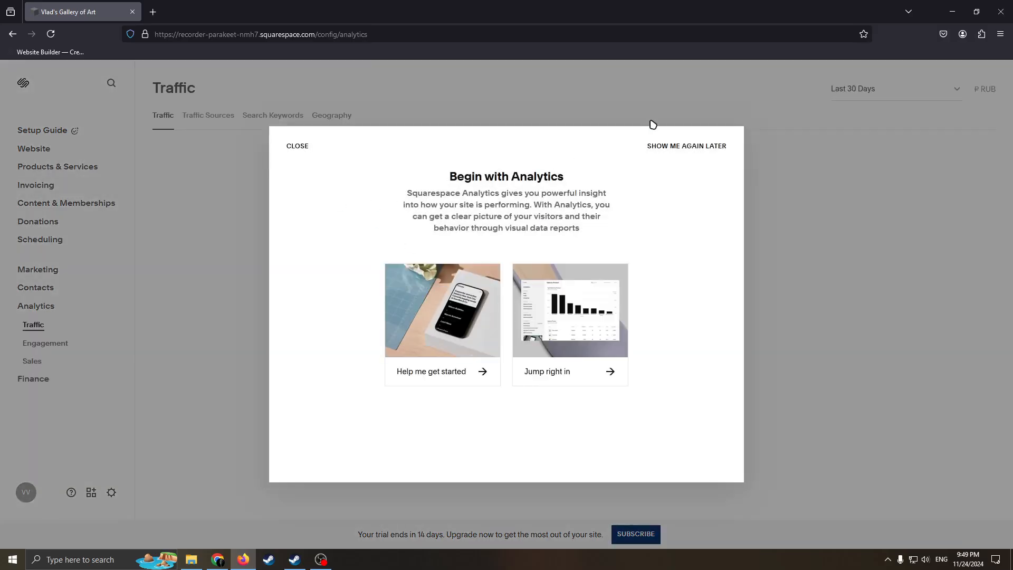
click(657, 141)
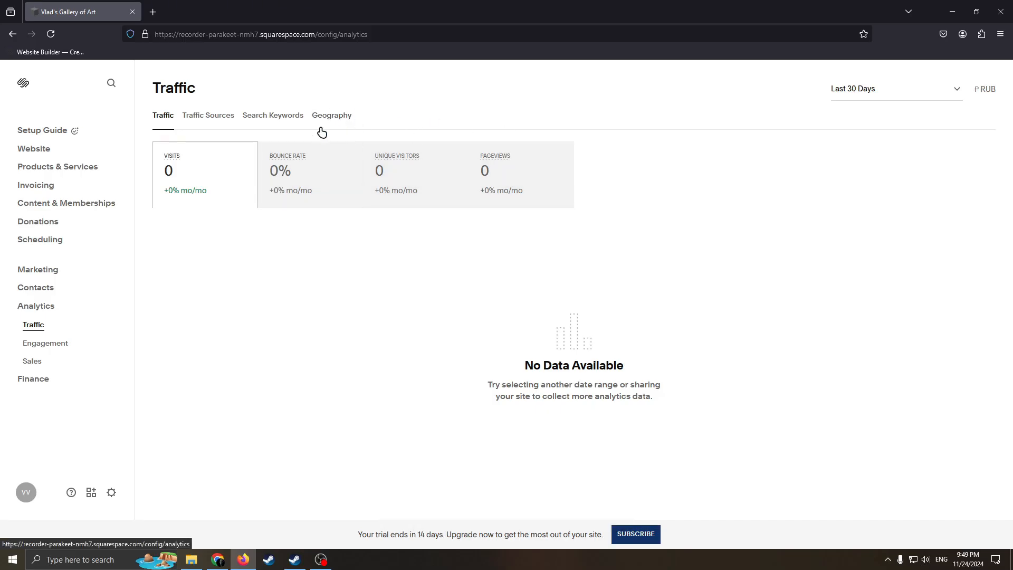
click(203, 152)
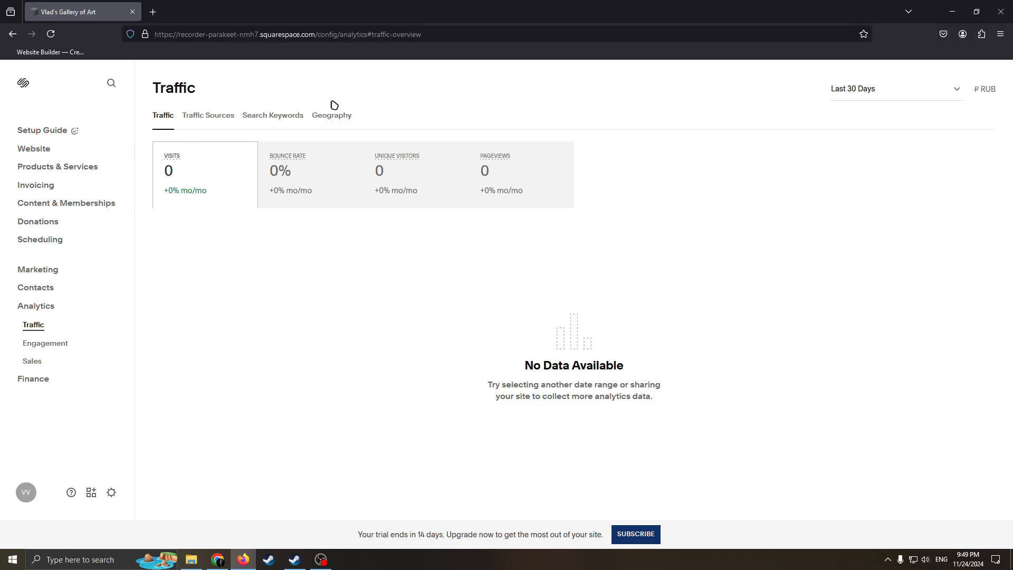
Return to the website view, open the Home page for editing, and move the introduction text block up and to the right
click(34, 149)
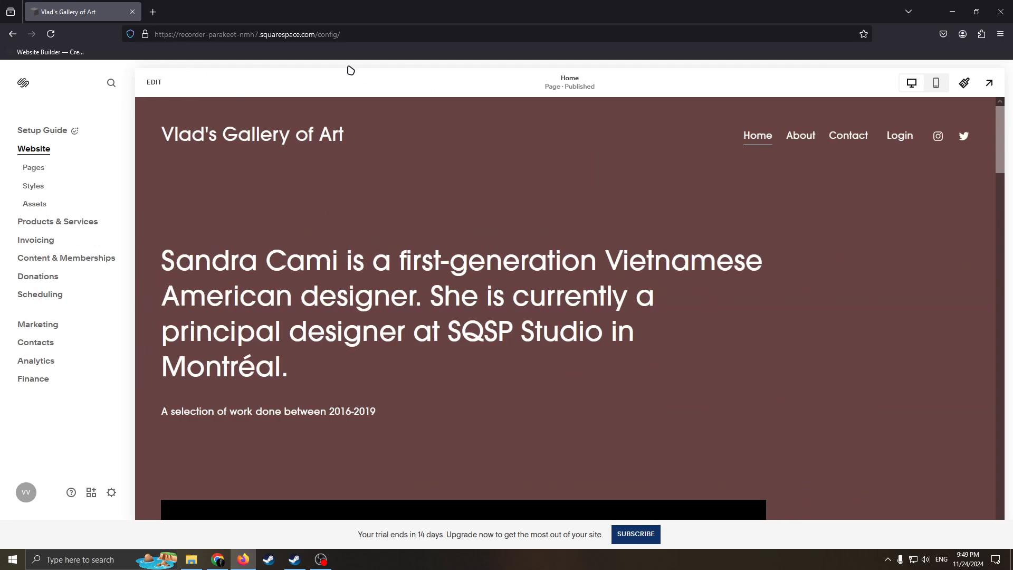
click(153, 87)
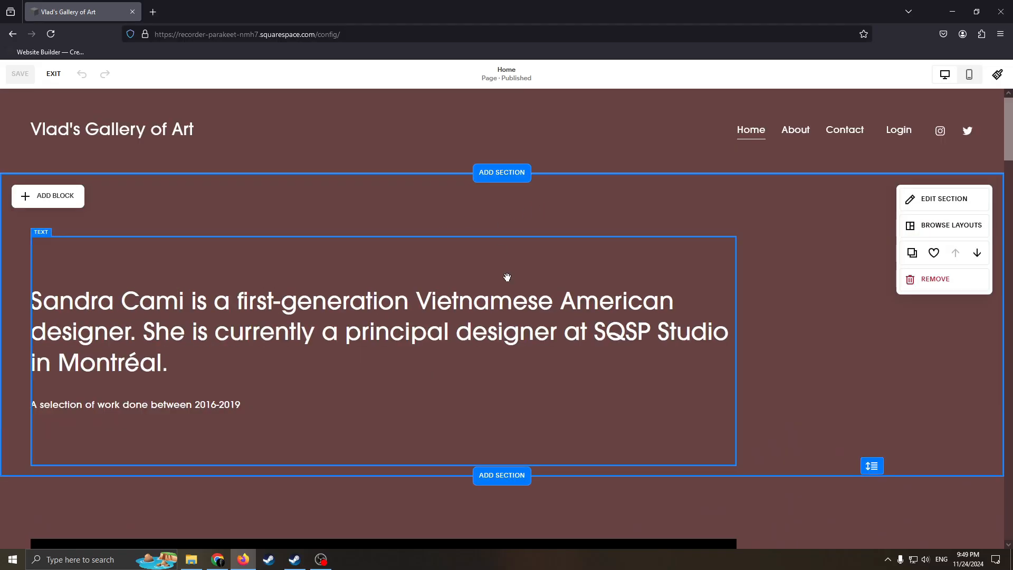
drag(325, 272, 475, 219)
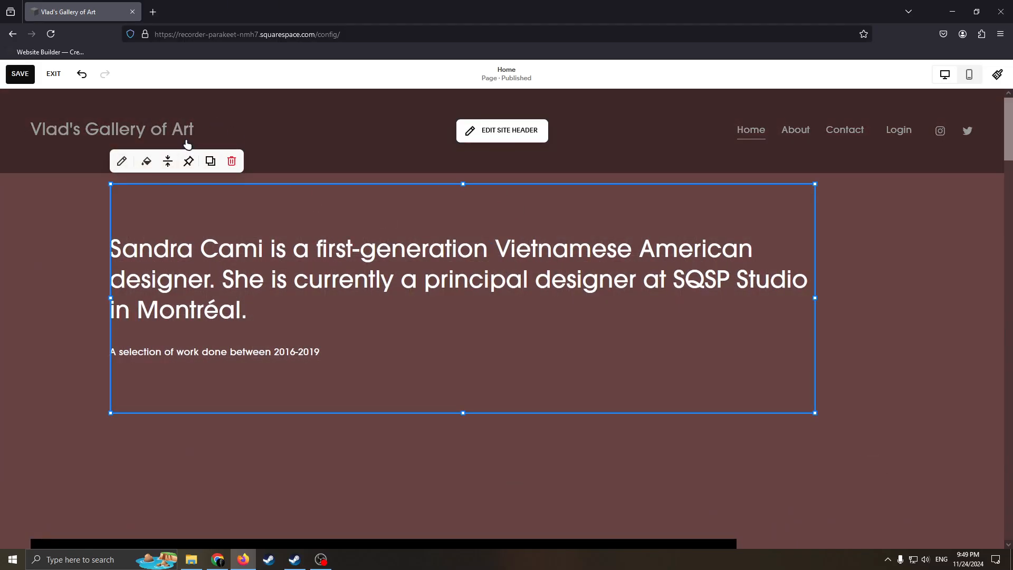
click(149, 148)
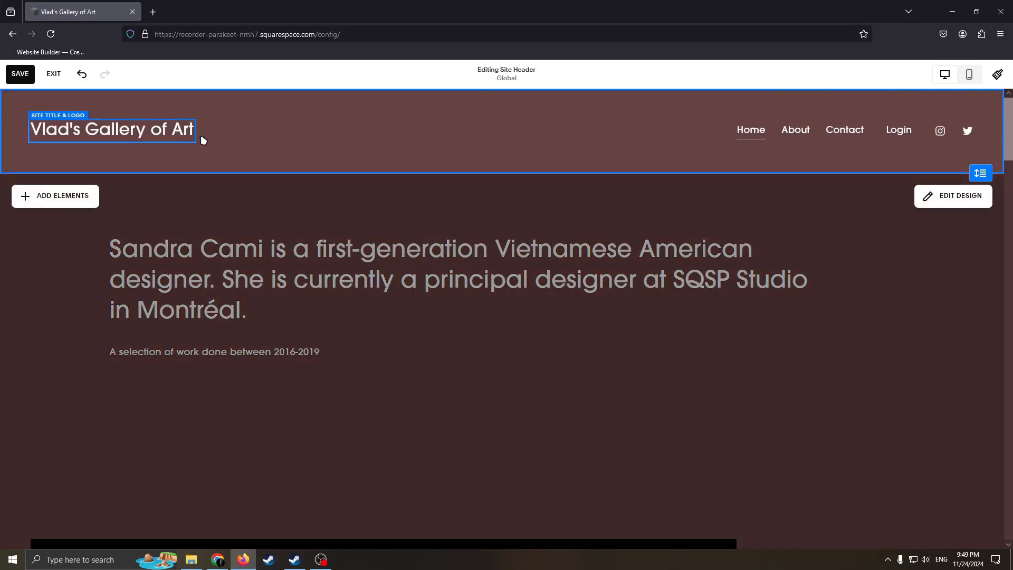
click(187, 138)
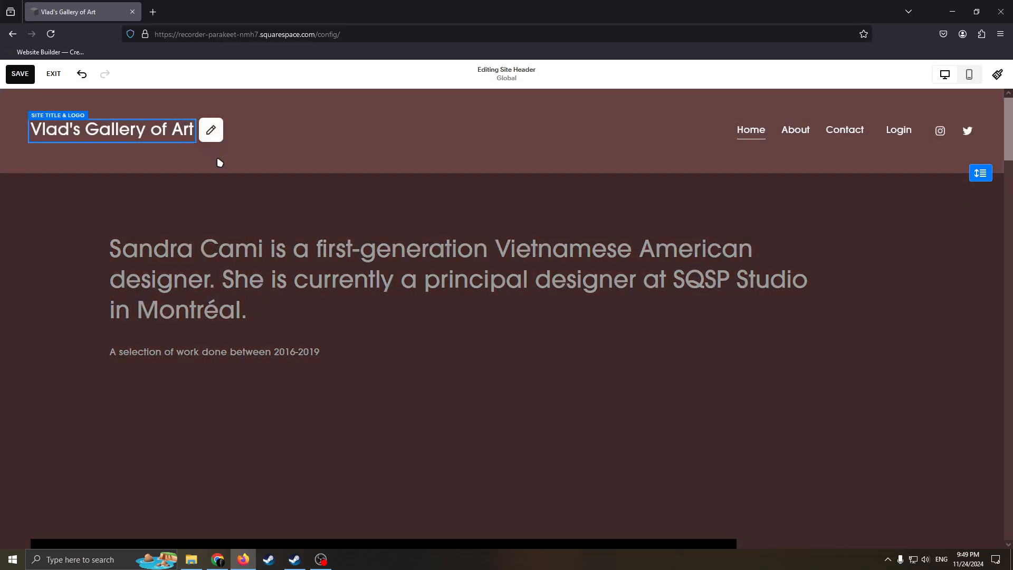
click(247, 153)
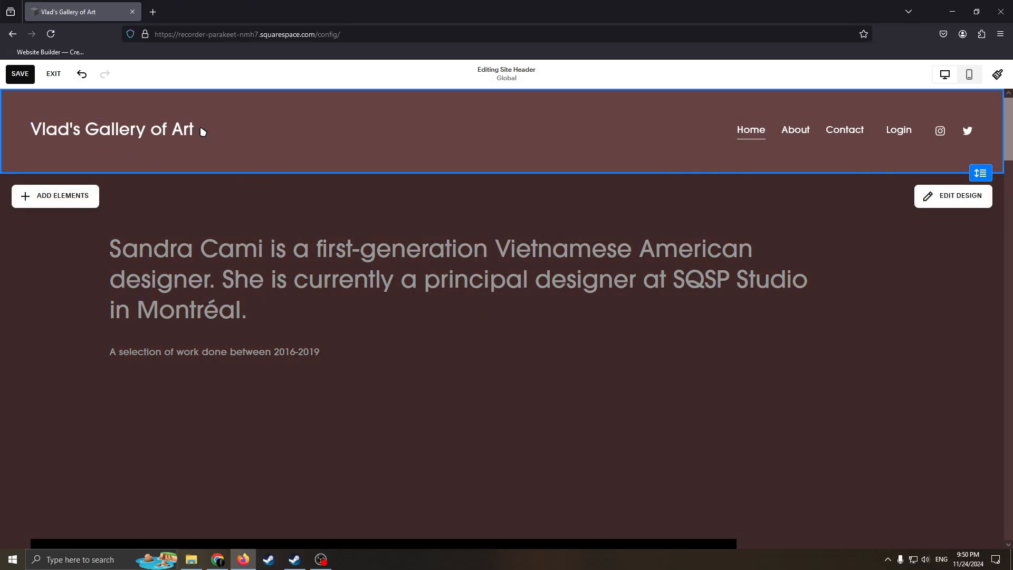
click(317, 257)
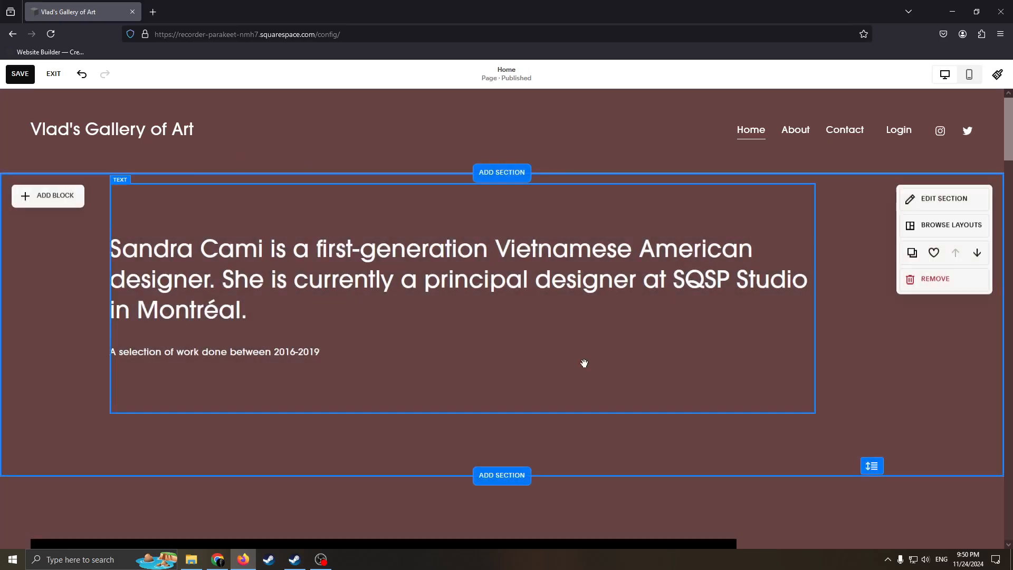
Make the introduction text block narrower and shorter, and shift it slightly down and to the left
click(815, 409)
drag(817, 410, 728, 348)
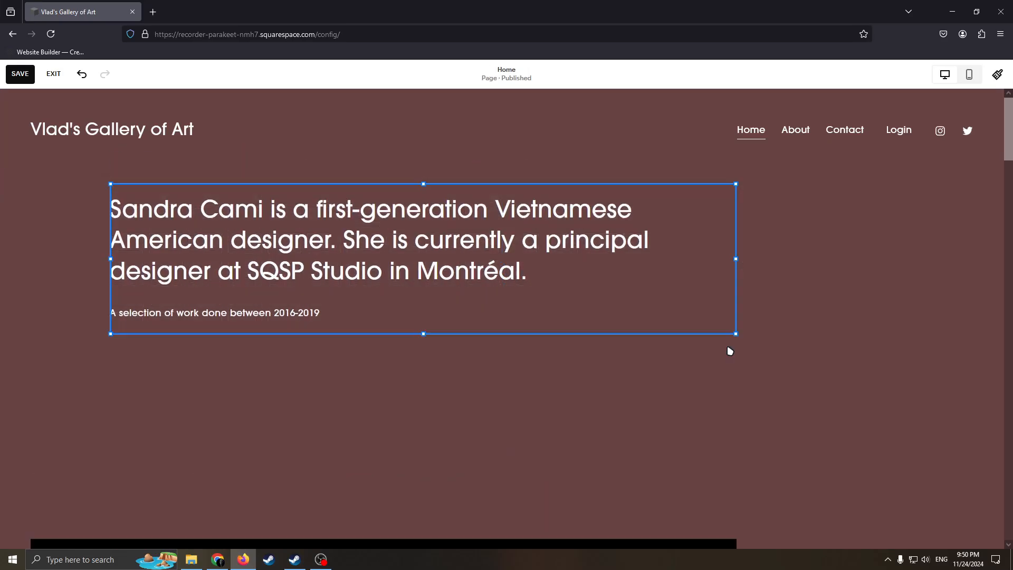
click(620, 301)
triple_click(516, 300)
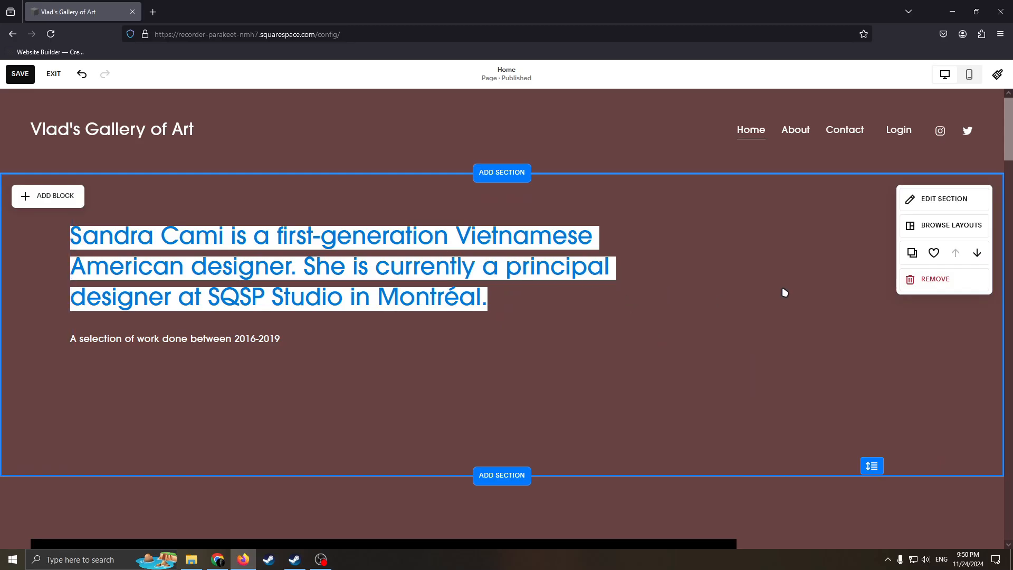
Check the introduction section's background and color options, and reduce the section height in its design settings
click(939, 200)
click(897, 240)
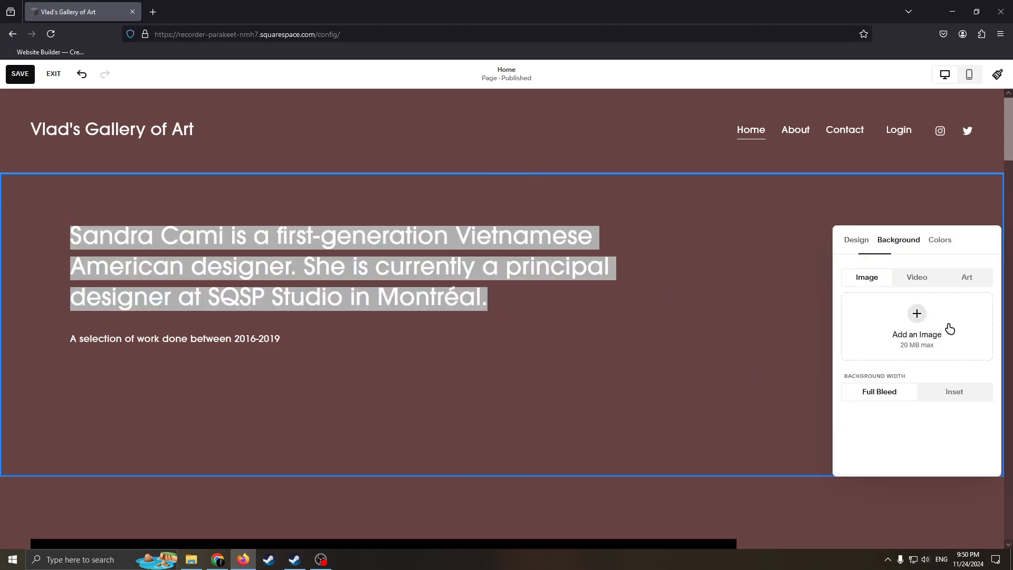
click(943, 244)
click(854, 242)
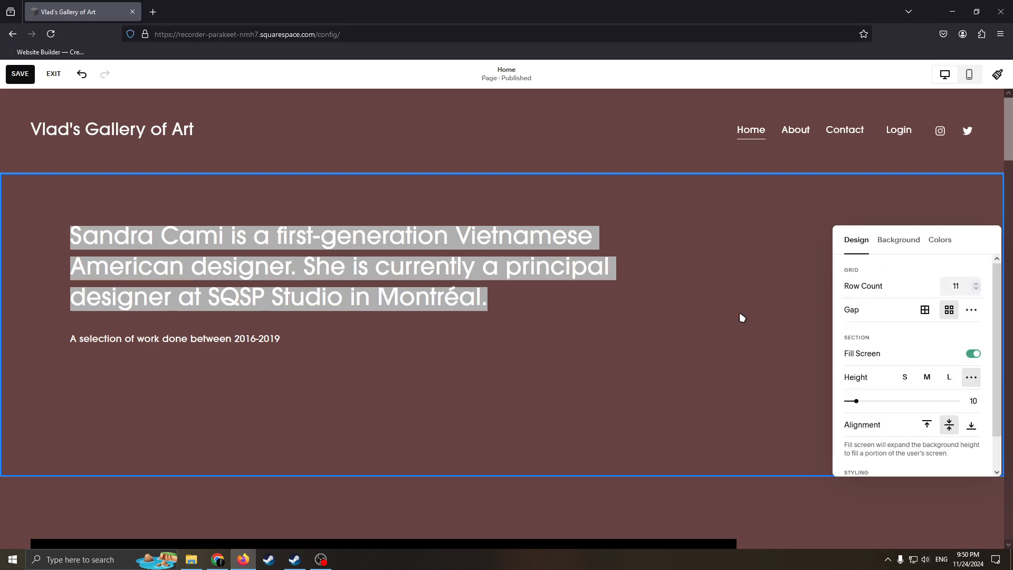
mouse_move(856, 401)
mouse_down()
mouse_move(943, 401)
mouse_move(845, 391)
mouse_move(947, 390)
mouse_move(845, 391)
mouse_up()
Replace the introduction block's heading with "Welcome to the site of our beatiful gallery"
click(472, 325)
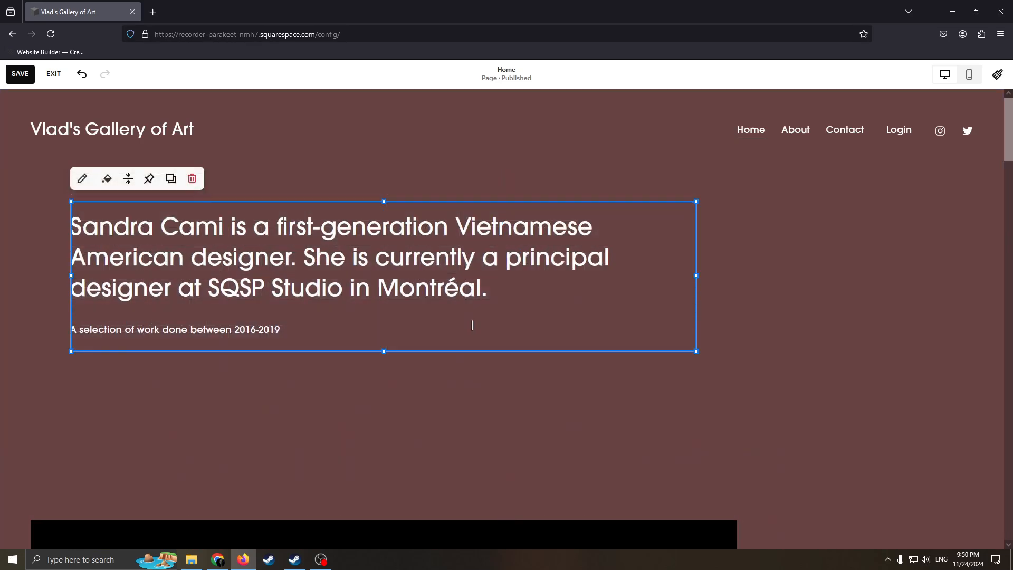
click(82, 179)
key(BackSpace)
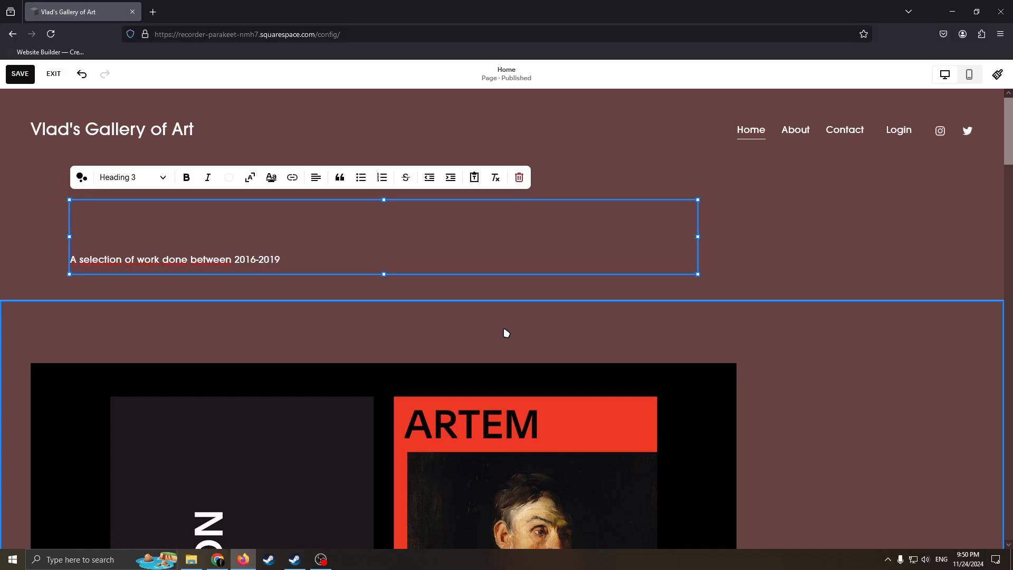
text(Welco)
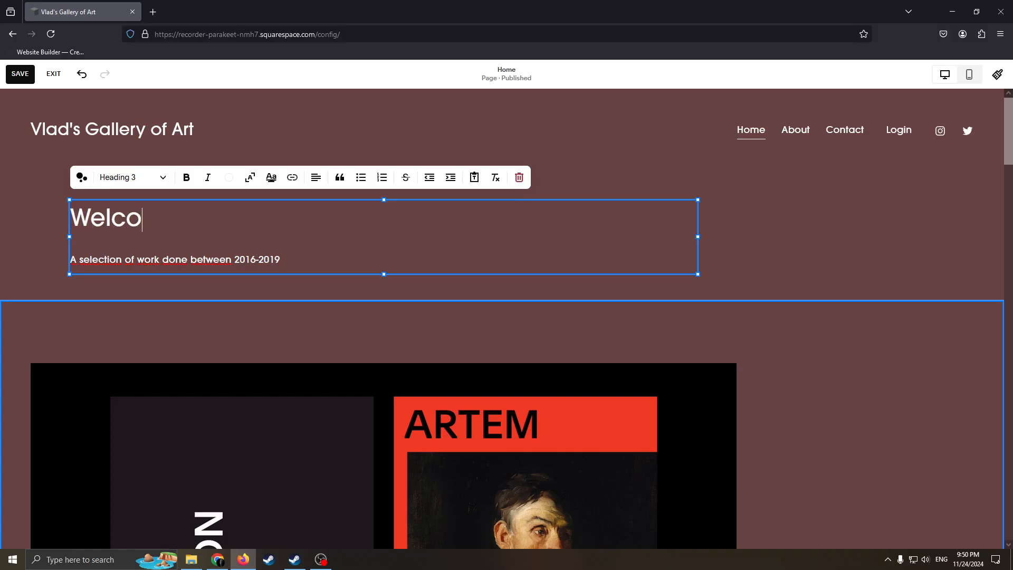
text(me to)
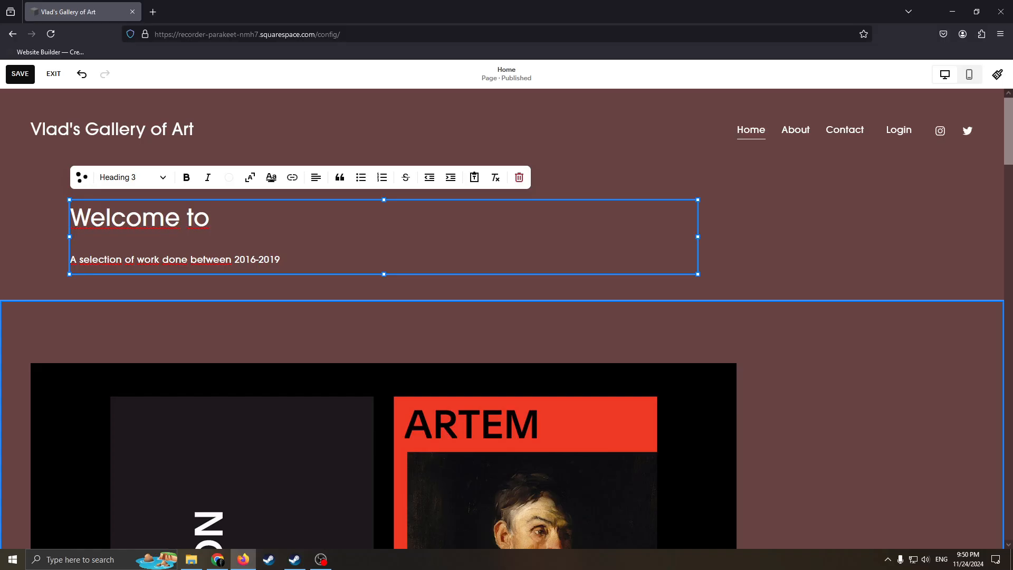
text( the site of our)
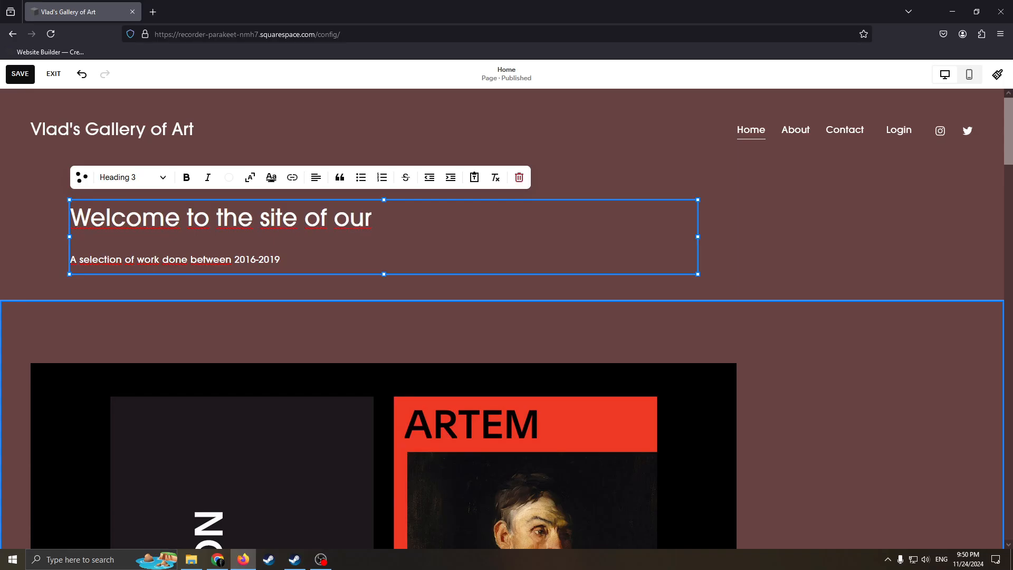
text( beatifu)
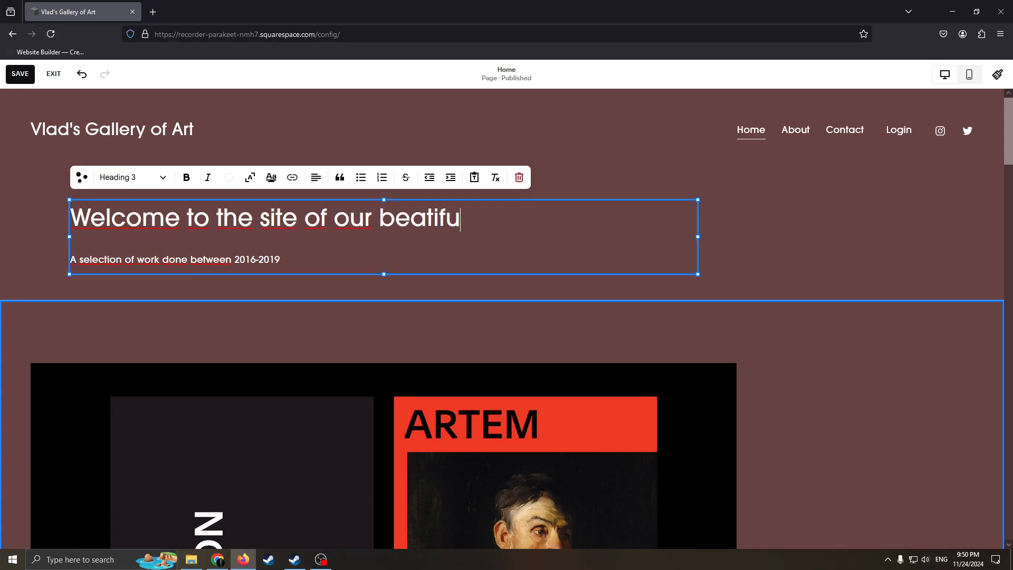
text(l gallery)
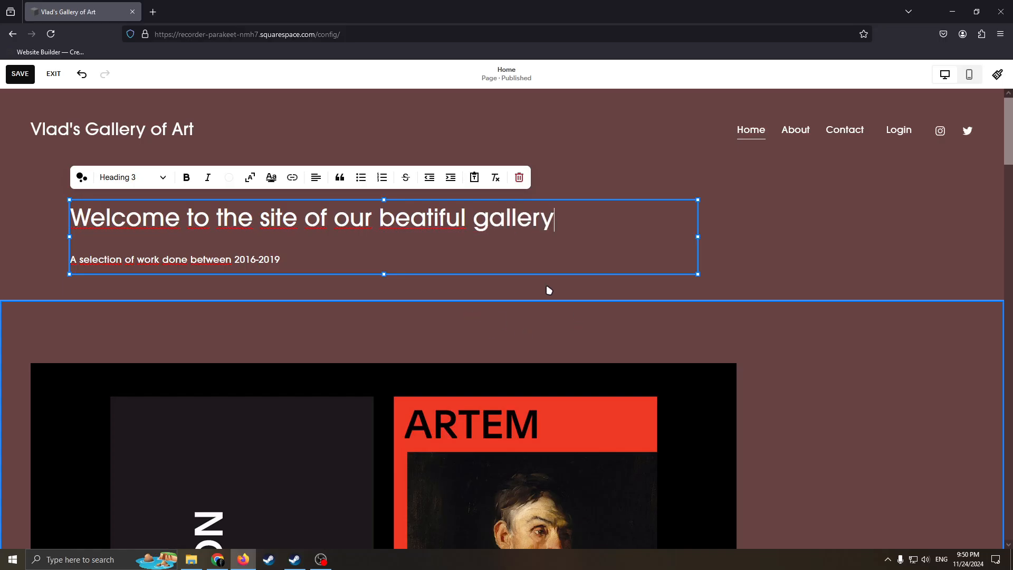
Turn on scaled text for the welcome heading and narrow its block to about half the page width
click(249, 182)
click(249, 182)
click(253, 181)
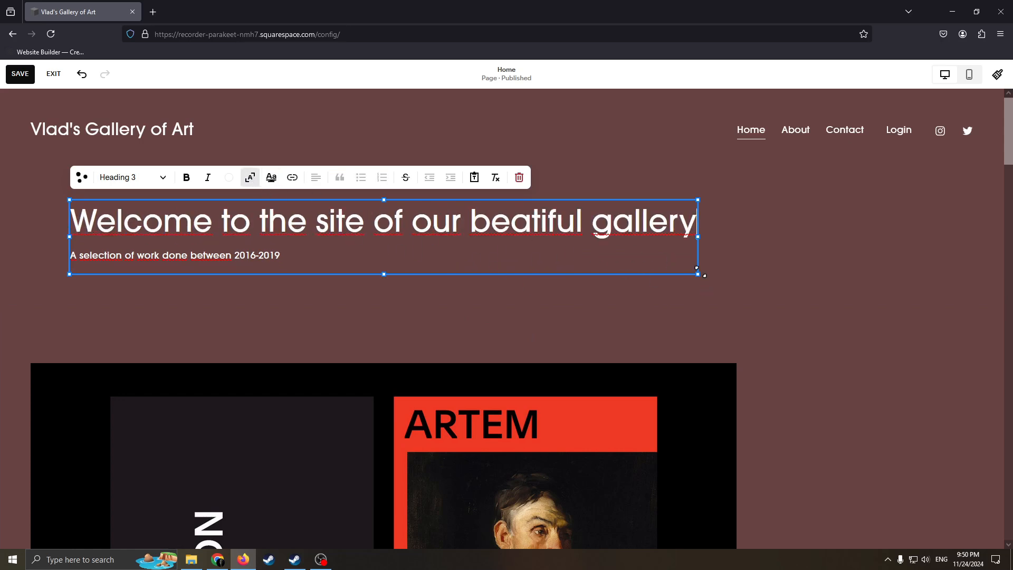
drag(697, 270, 461, 277)
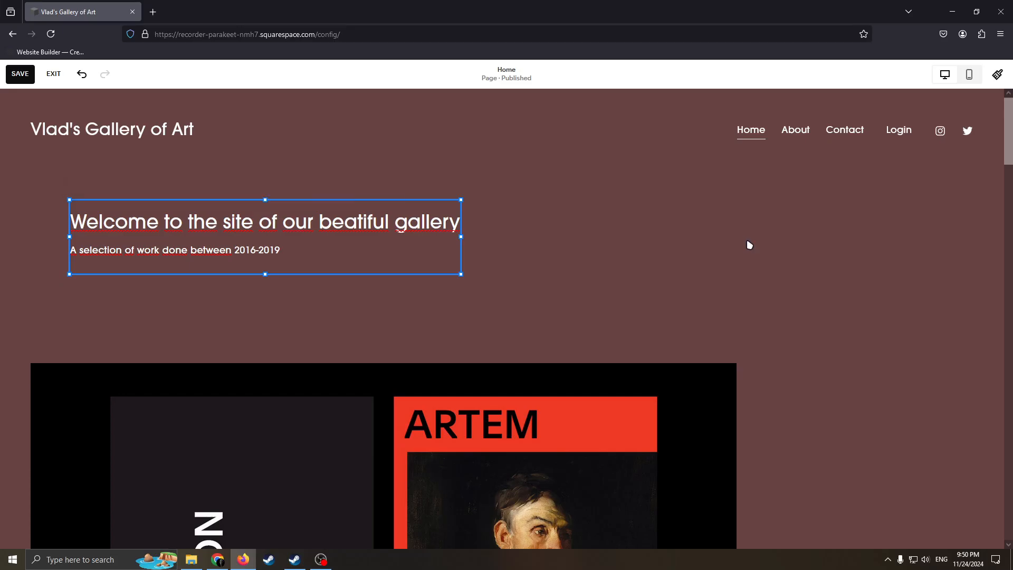
click(707, 225)
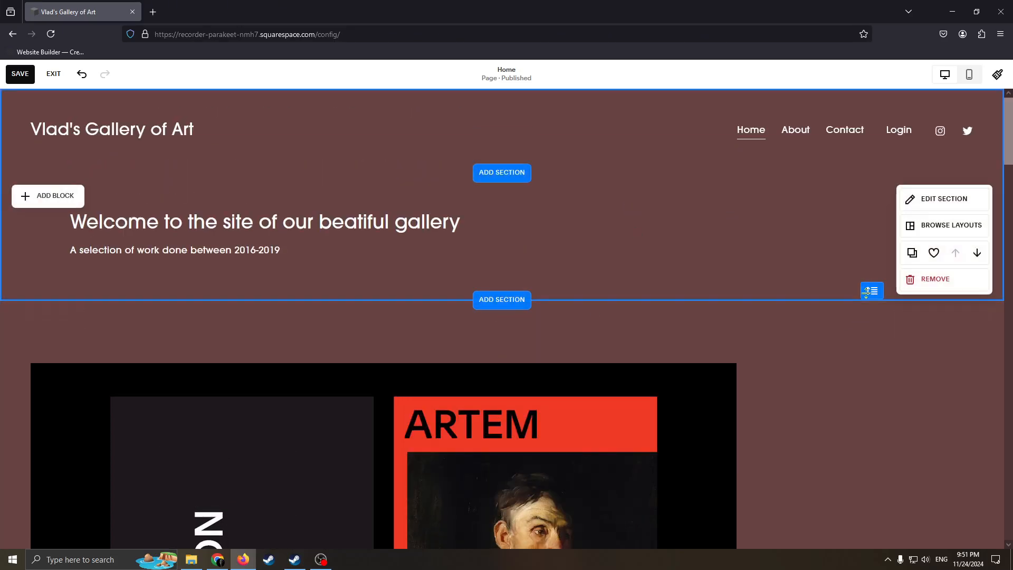
Extend the welcome section downward so it takes up nearly the whole visible page
drag(873, 291, 839, 538)
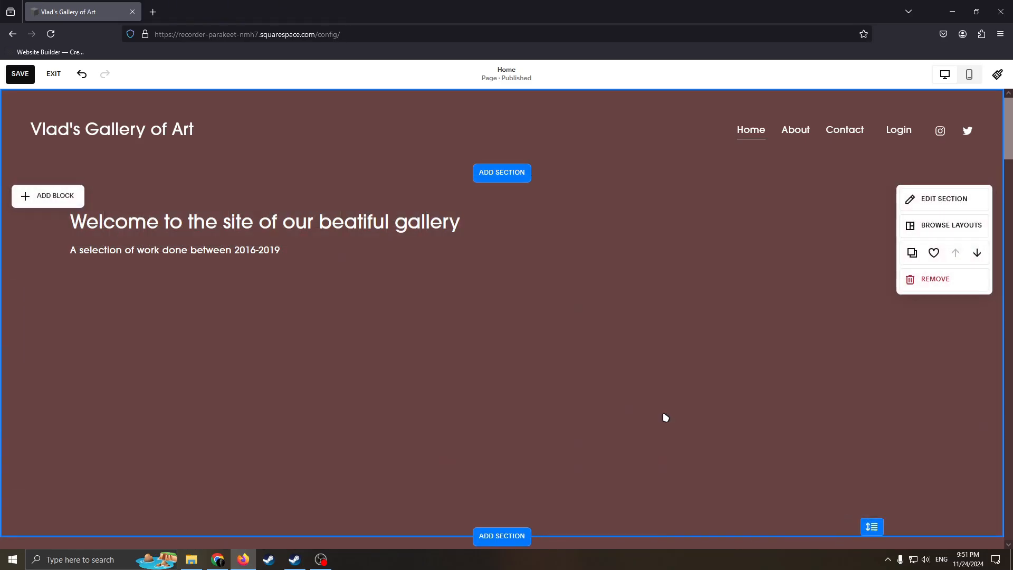
scroll(648, 300, down, 1)
scroll(446, 304, up, 1)
Add an image block to the welcome section, place it beside the heading, and enlarge it to fill the empty right half
click(21, 272)
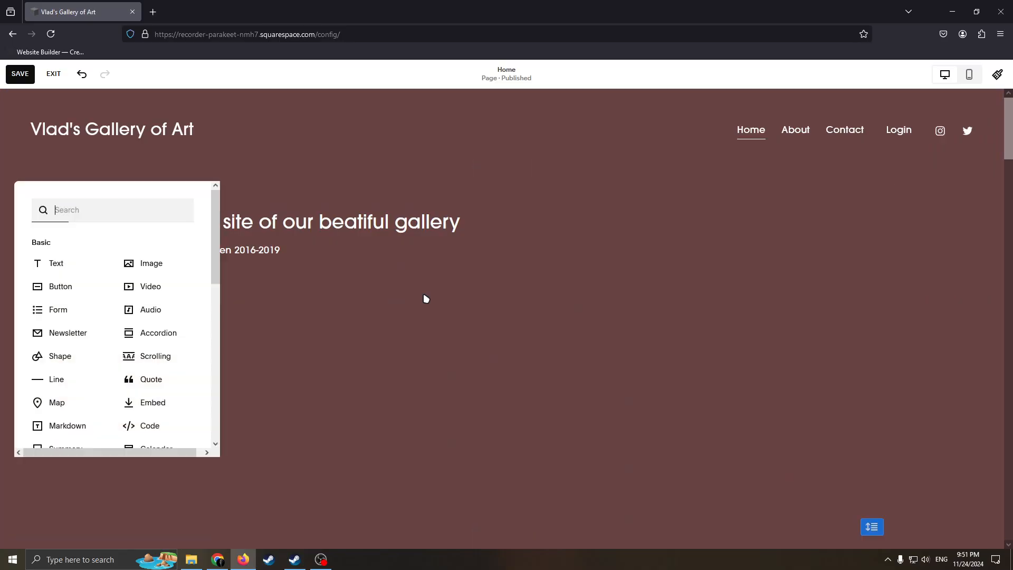
click(128, 265)
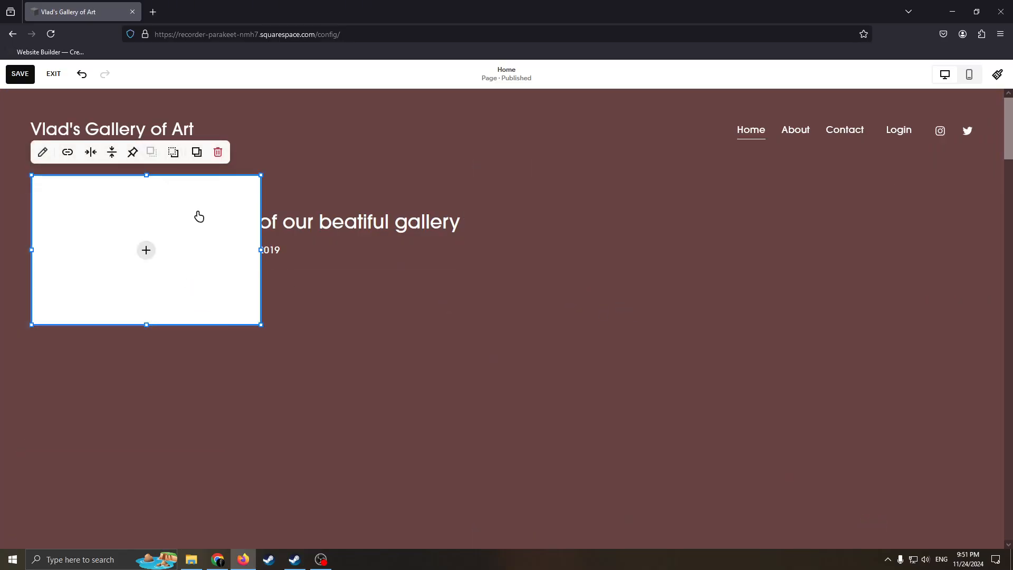
drag(199, 217, 799, 285)
drag(631, 403, 505, 481)
drag(860, 245, 934, 227)
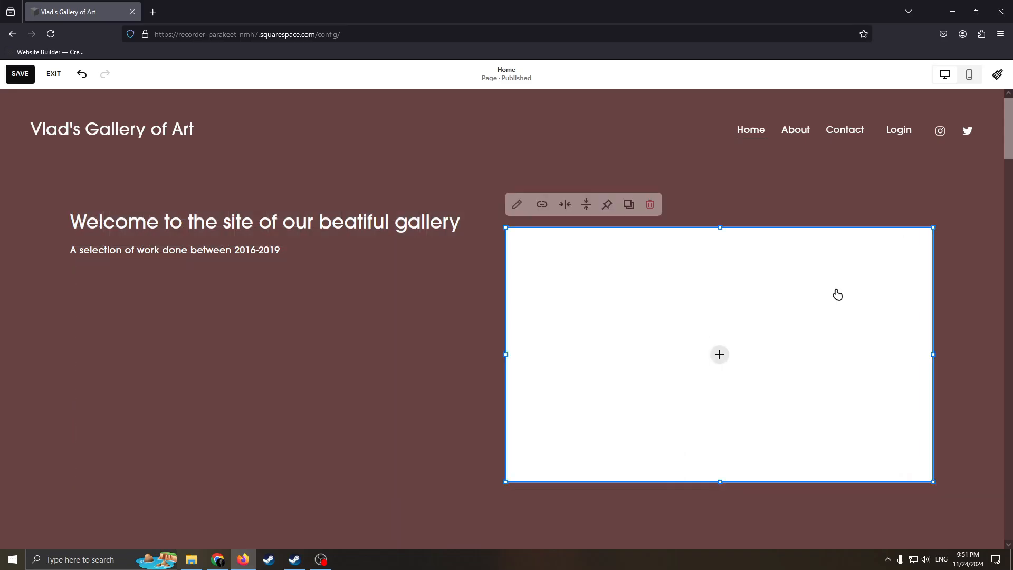
Search the free stock images for "Art gallery" to fill the empty image block
click(719, 354)
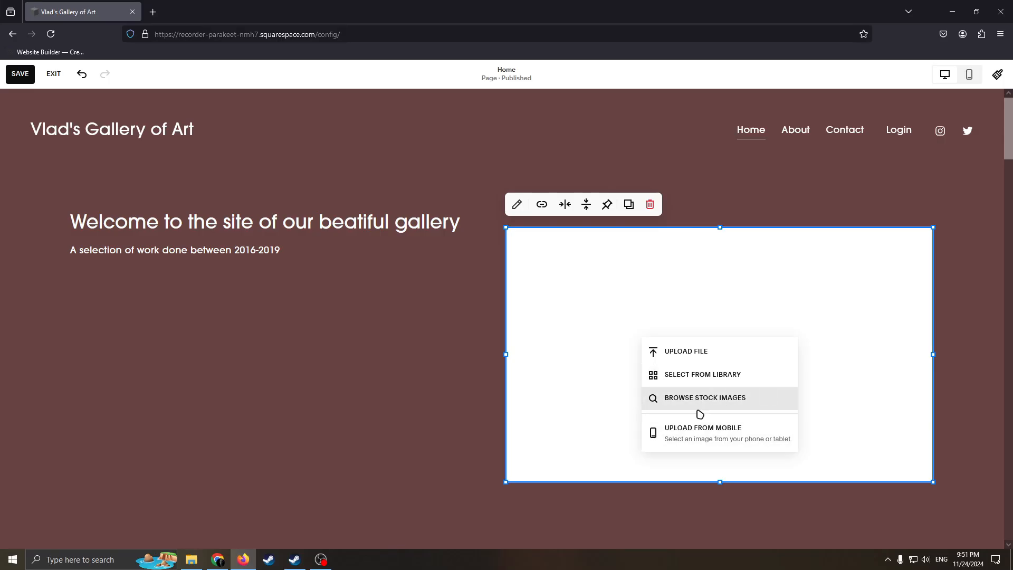
click(686, 399)
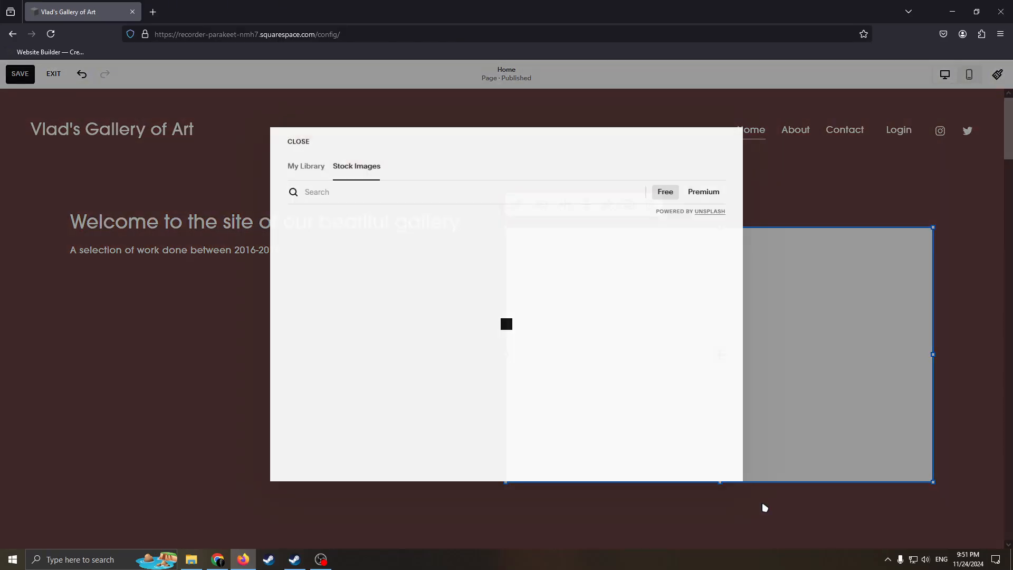
click(338, 196)
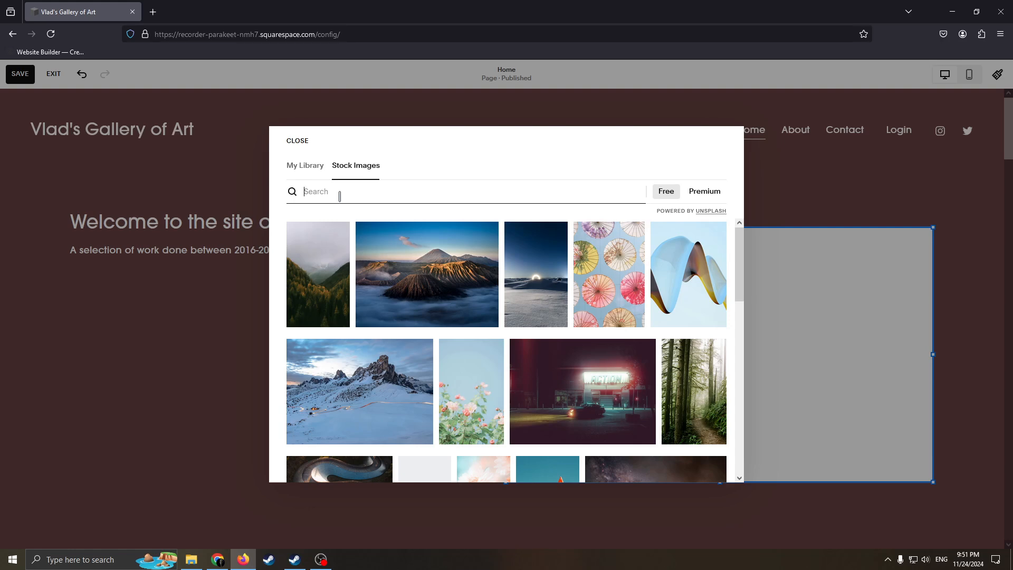
text(Art gallery)
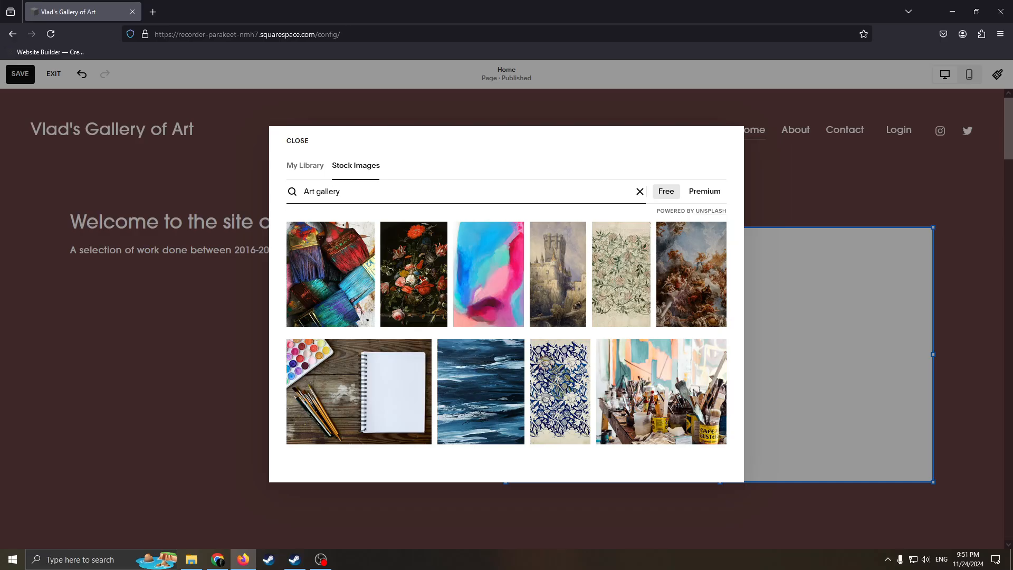
key(Return)
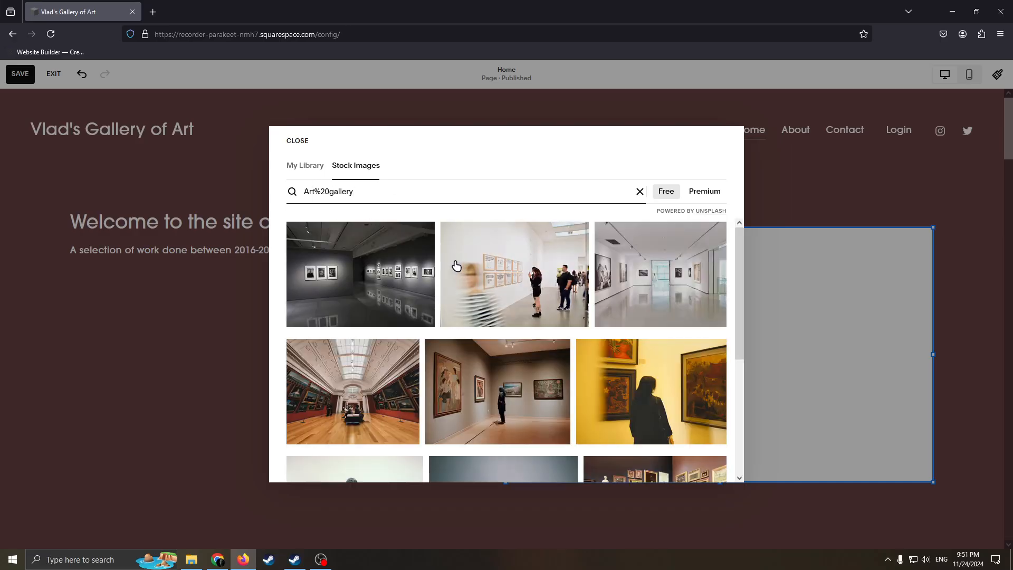
Add the stock photo of a woman viewing paintings on a yellow wall to the image block
scroll(591, 327, down, 3)
scroll(603, 329, up, 1)
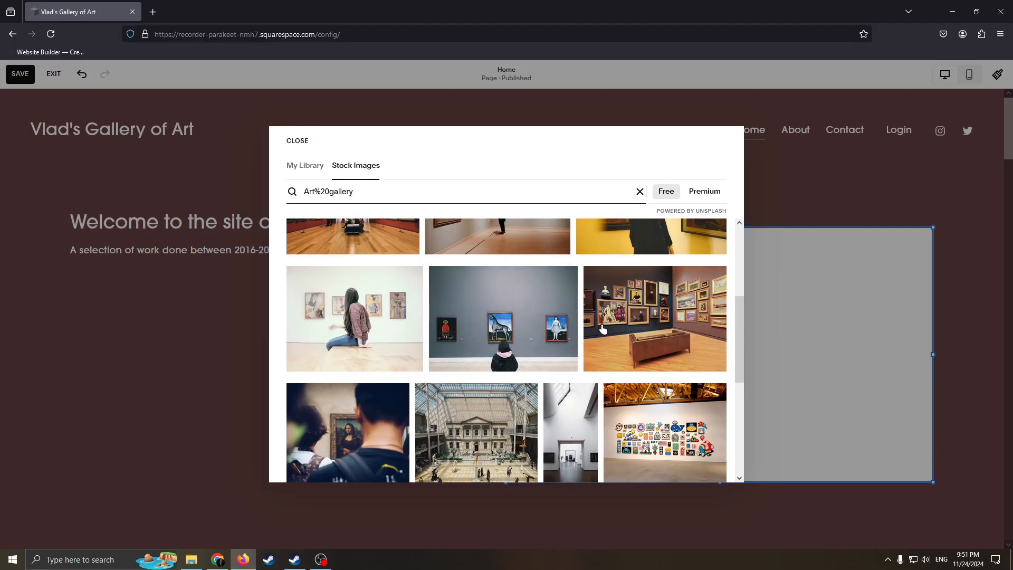
scroll(526, 347, down, 1)
scroll(526, 347, up, 1)
scroll(591, 290, up, 1)
click(641, 337)
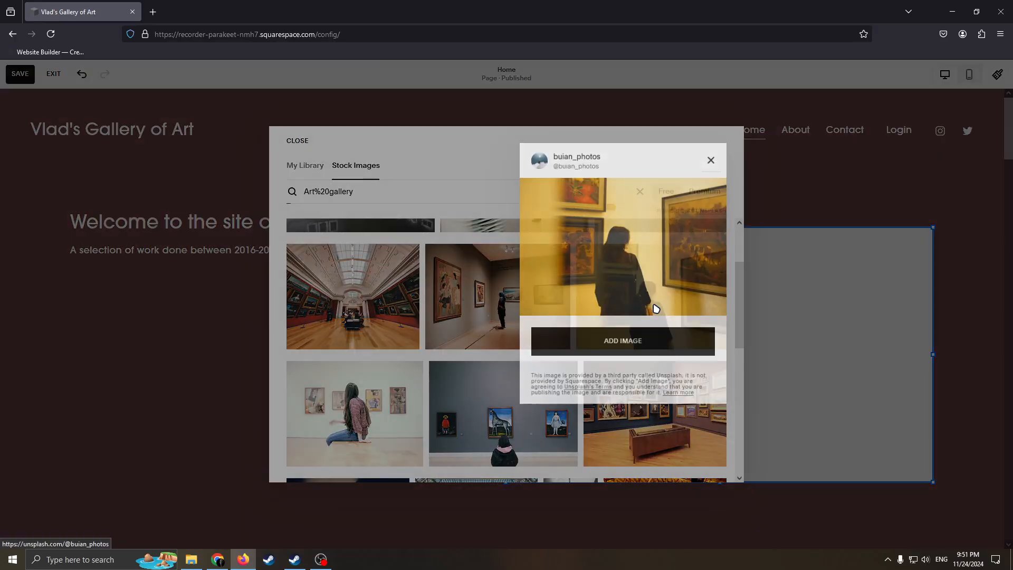
click(636, 348)
click(750, 173)
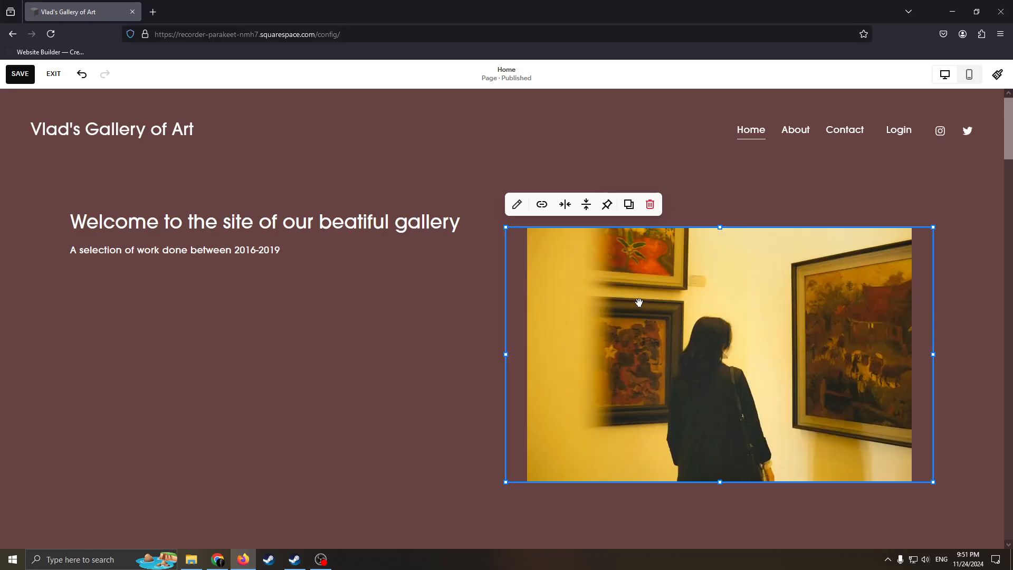
Move the welcome text block lower in its section and widen it to reach the gallery photo
click(468, 362)
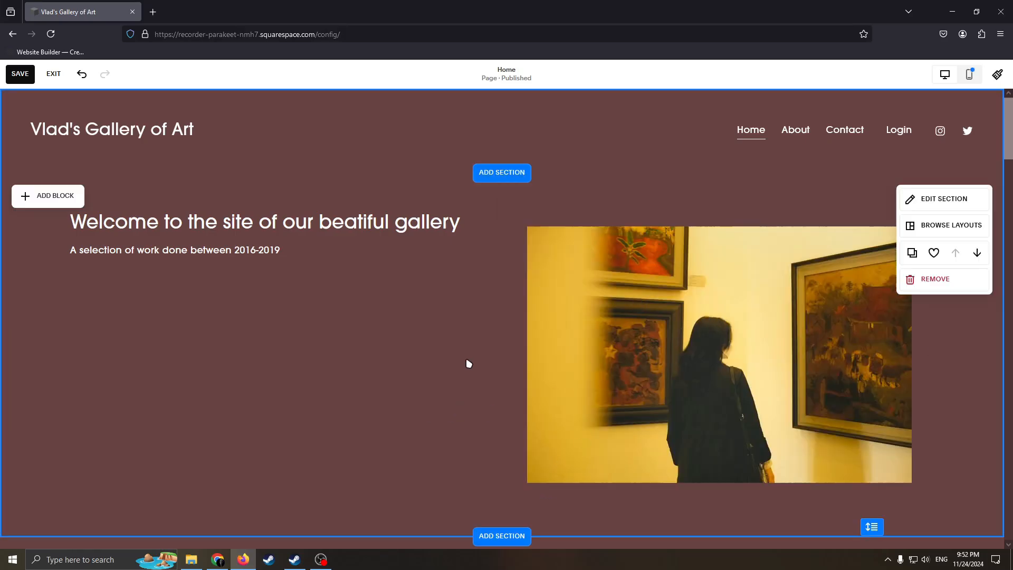
click(414, 264)
drag(460, 272, 491, 425)
click(416, 429)
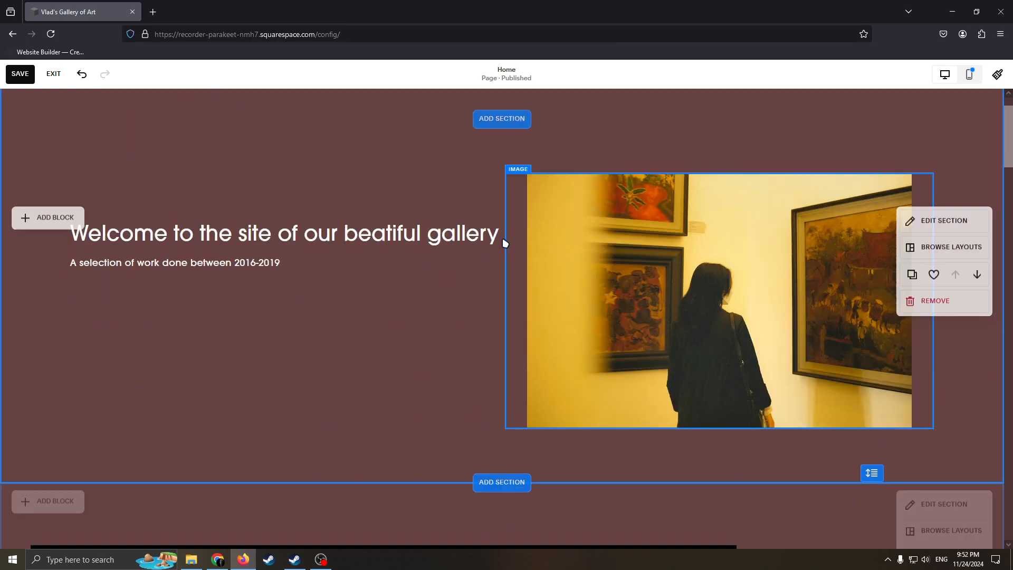
Add a blank section directly below the welcome section
scroll(580, 268, down, 1)
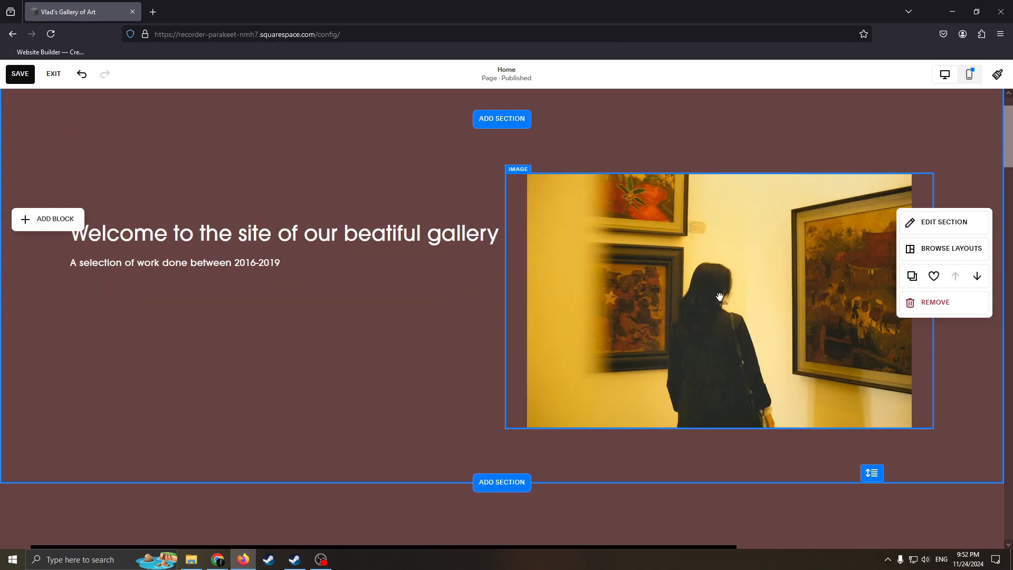
scroll(595, 247, up, 1)
scroll(524, 214, down, 2)
scroll(523, 213, up, 2)
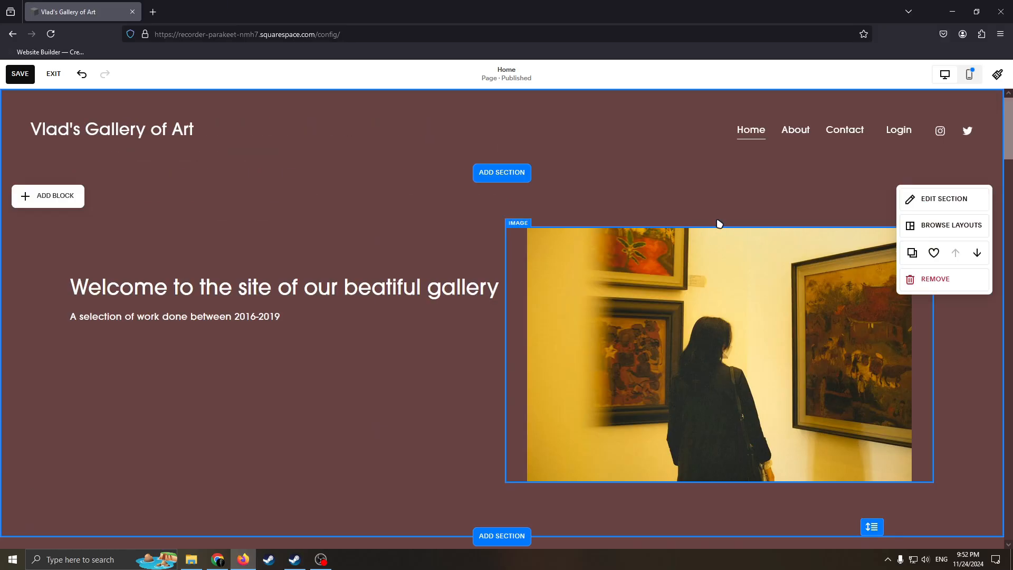
scroll(719, 221, down, 7)
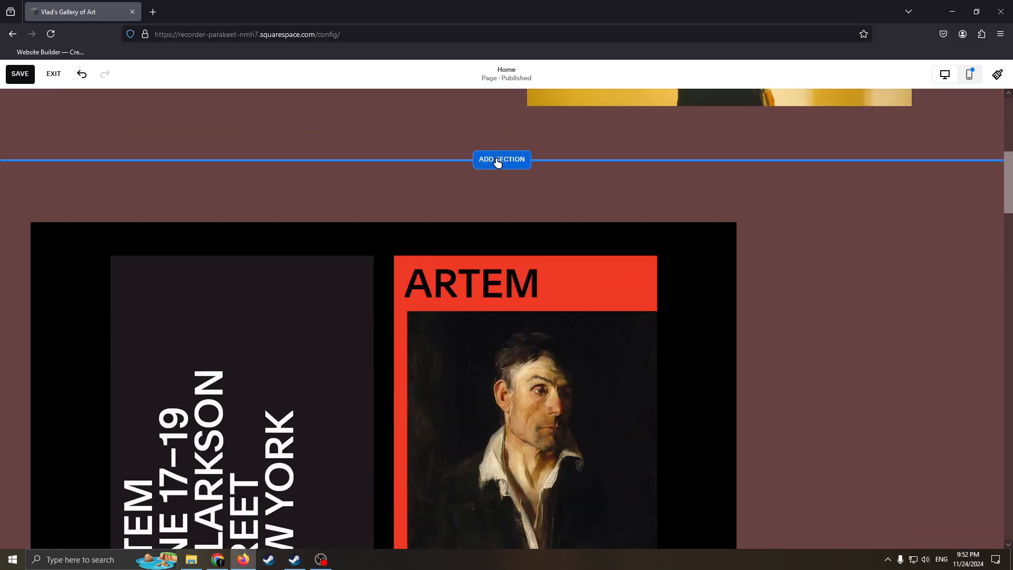
click(497, 160)
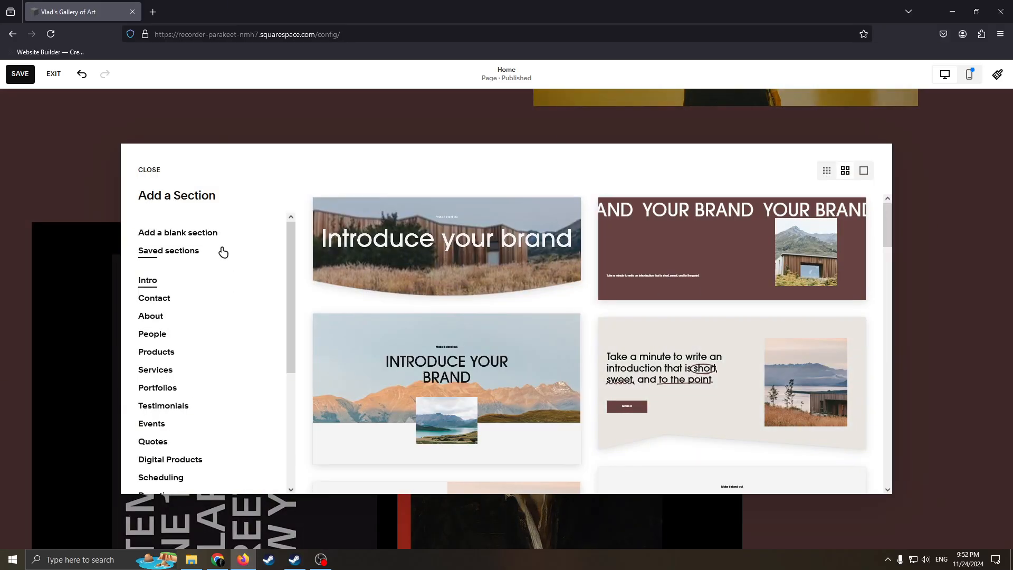
click(190, 234)
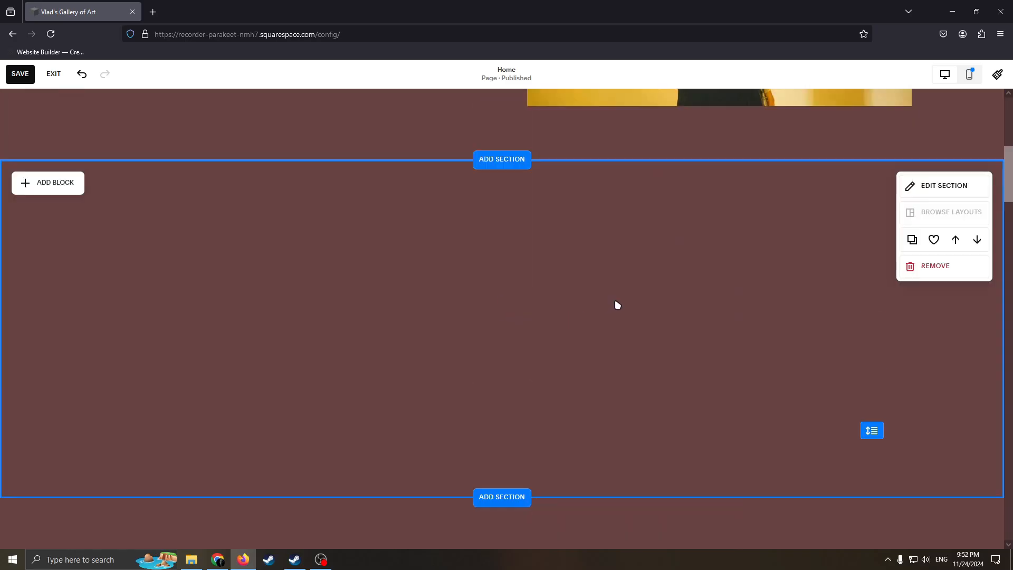
Examine the blank section's background and design settings and the blocks available for it
click(931, 294)
click(901, 290)
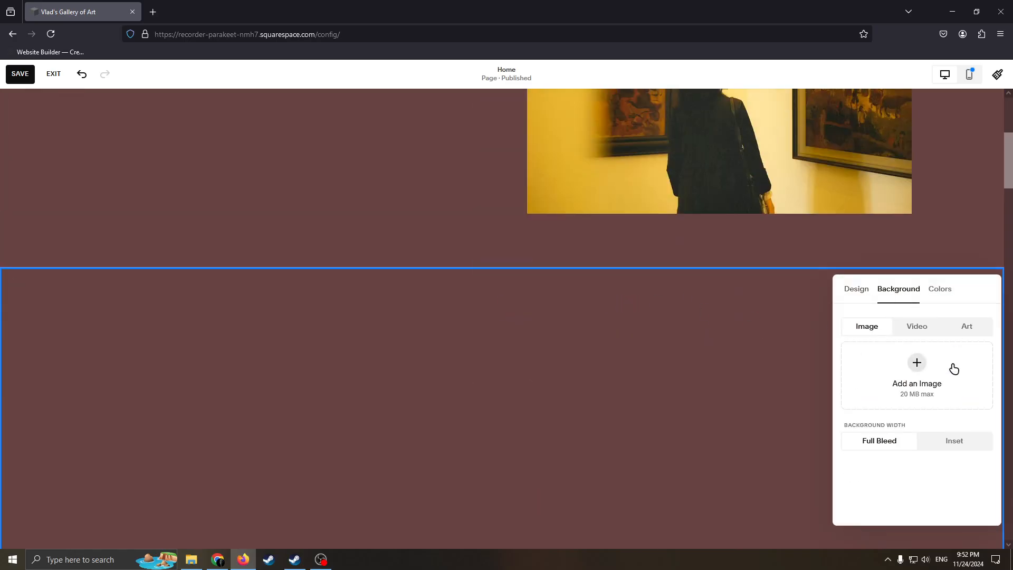
click(855, 288)
scroll(744, 372, down, 1)
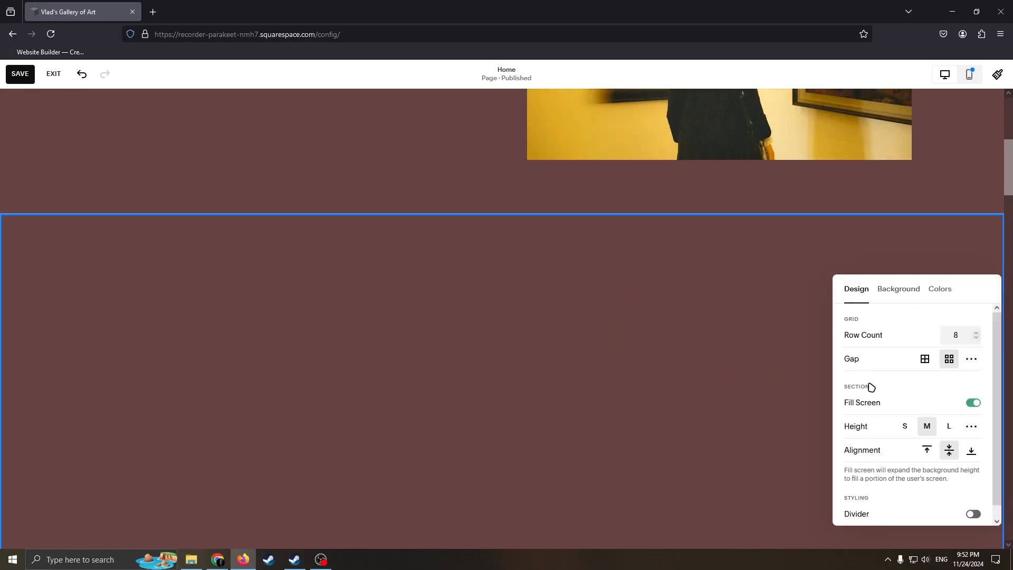
click(630, 364)
scroll(631, 364, down, 2)
click(58, 128)
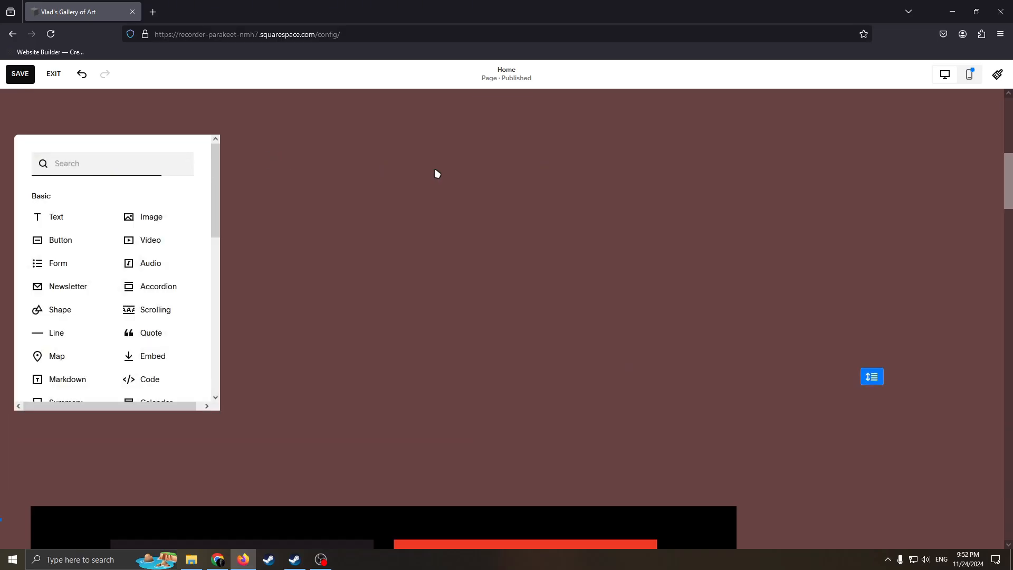
click(437, 170)
Insert the Portfolios layout with the "Make it stand out" heading over a centred image between the welcome and blank sections
click(496, 108)
scroll(162, 301, down, 1)
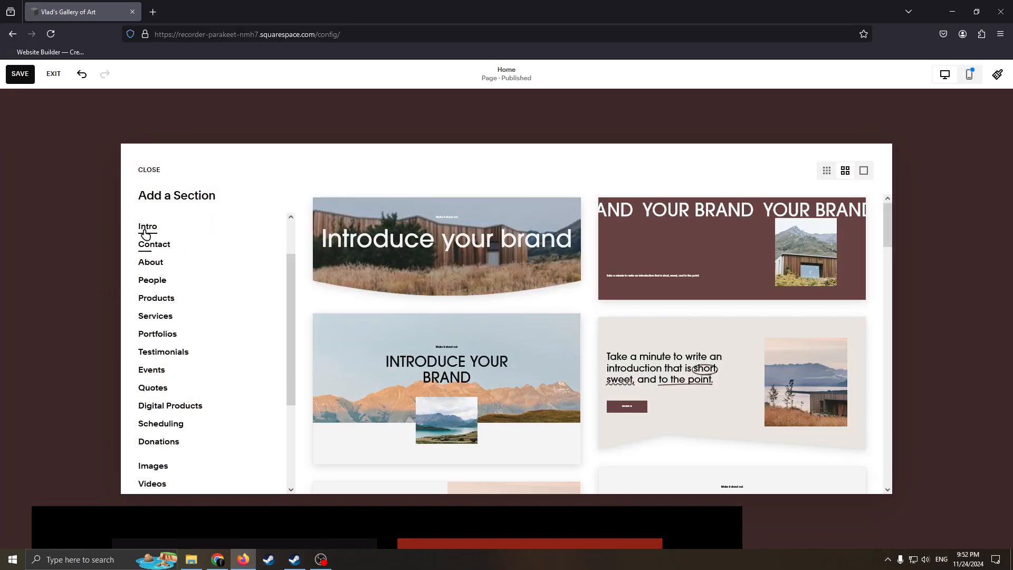
click(167, 341)
scroll(655, 363, down, 2)
scroll(633, 361, down, 2)
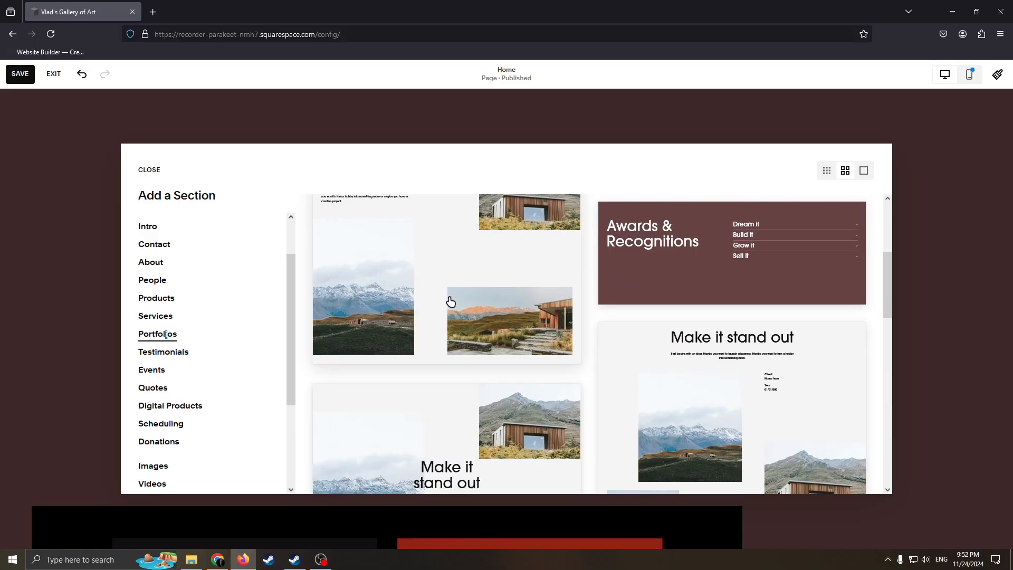
scroll(601, 320, up, 4)
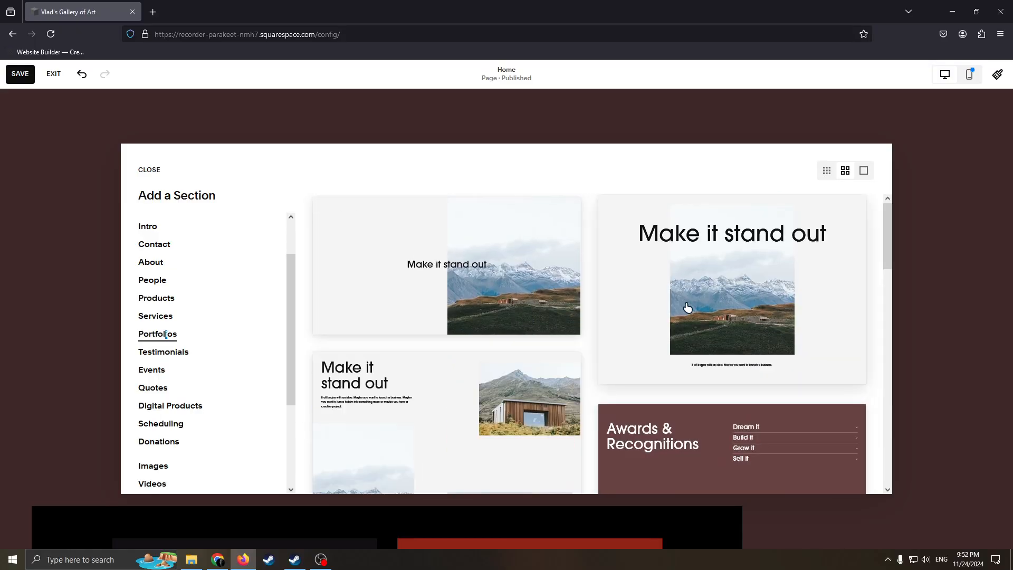
click(685, 310)
Delete the "Make it stand out" heading from the new portfolio section
scroll(518, 195, down, 3)
scroll(595, 271, up, 5)
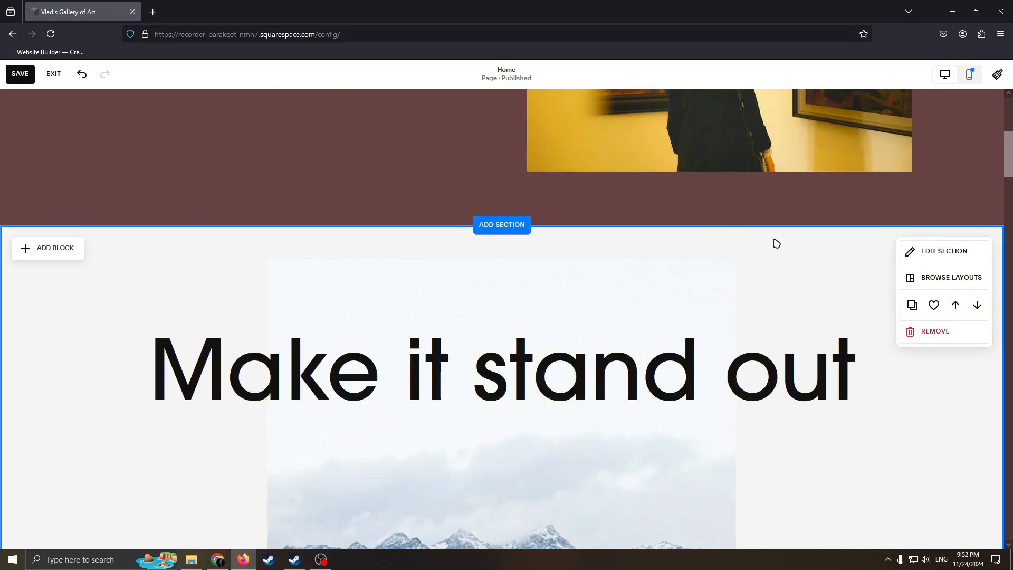
scroll(522, 236, down, 4)
scroll(521, 237, up, 3)
scroll(719, 314, down, 3)
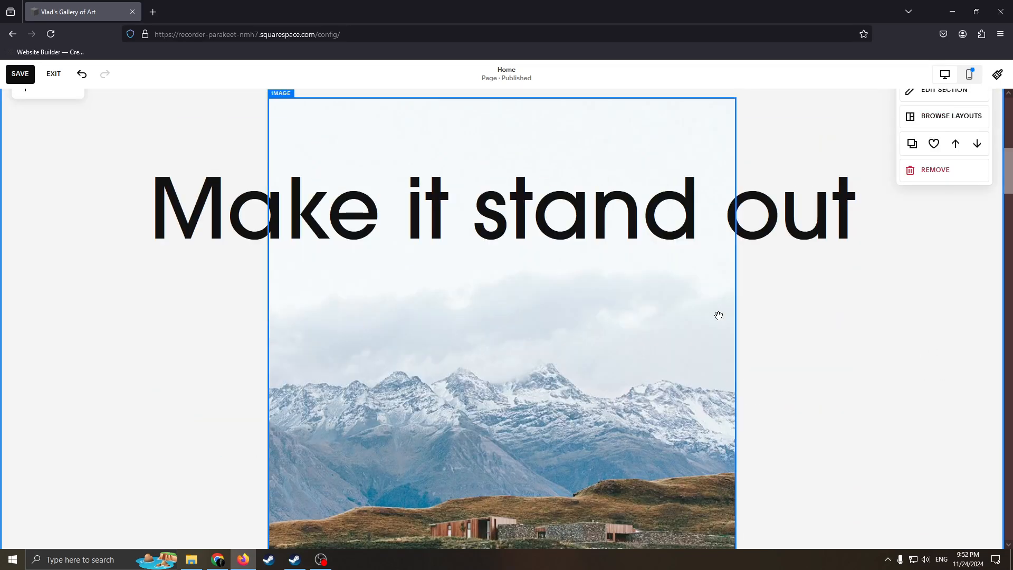
scroll(500, 233, up, 3)
drag(499, 233, 553, 207)
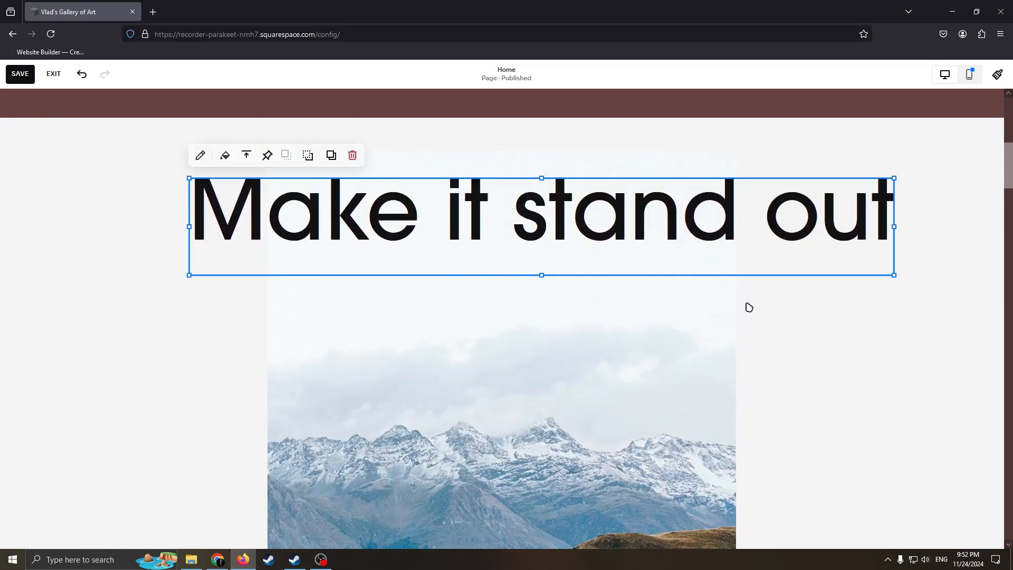
click(352, 155)
Check the portfolio section's mountain image and its content settings, leaving the image as it is
scroll(581, 279, down, 5)
scroll(628, 312, up, 1)
scroll(612, 299, down, 1)
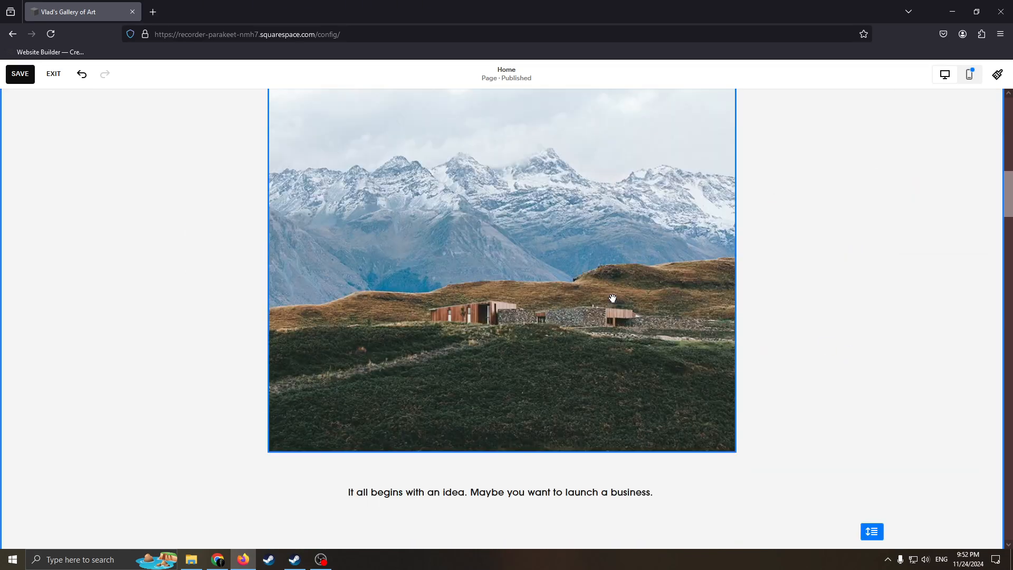
scroll(613, 299, down, 3)
scroll(610, 294, up, 5)
click(547, 226)
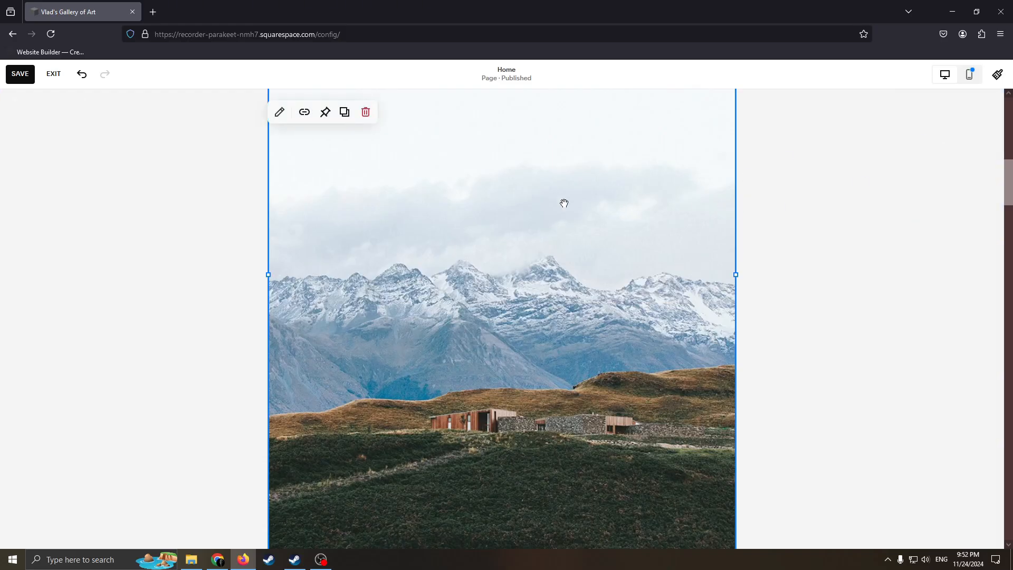
scroll(564, 203, up, 3)
click(280, 129)
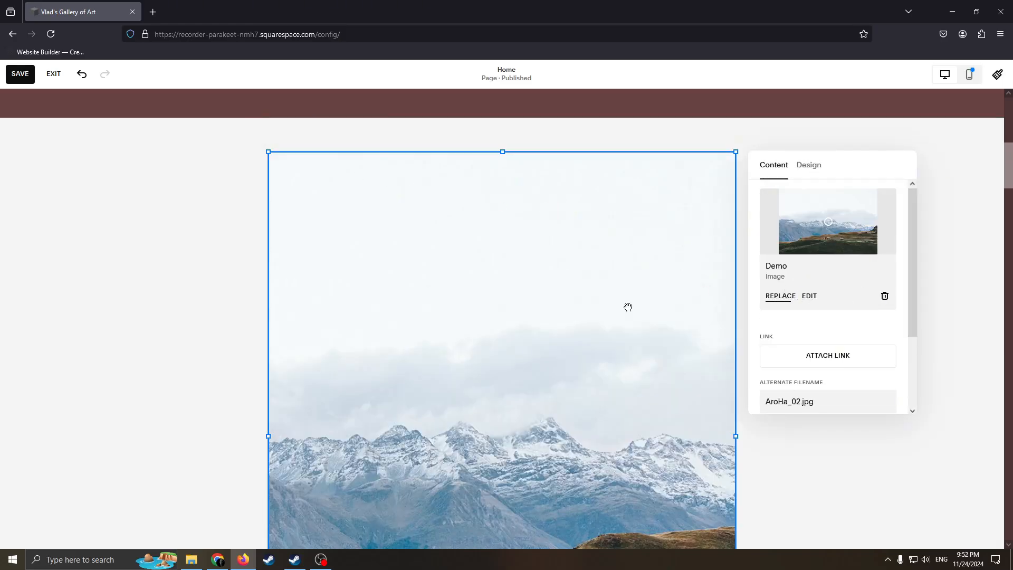
scroll(535, 323, down, 5)
scroll(599, 265, down, 5)
click(714, 258)
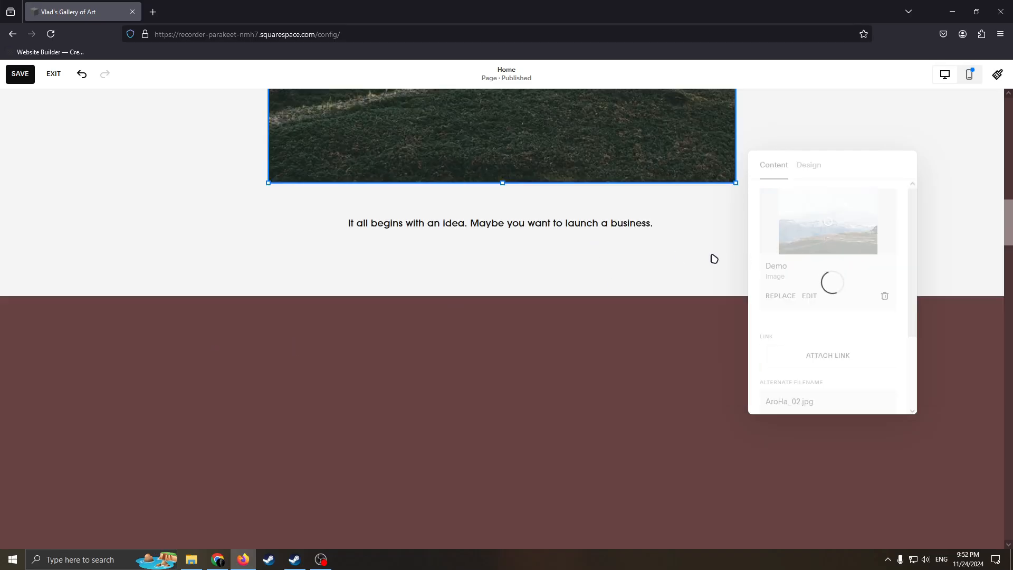
Review the remaining template sections of the Home page down to the footer and return to the welcome section
scroll(595, 299, down, 3)
scroll(569, 285, down, 10)
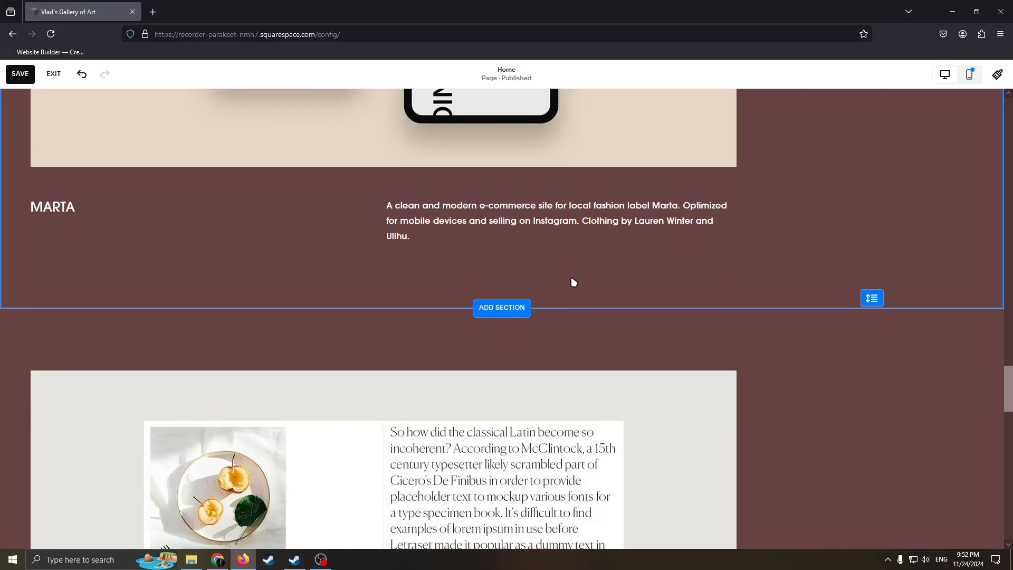
scroll(572, 283, up, 3)
scroll(540, 264, down, 14)
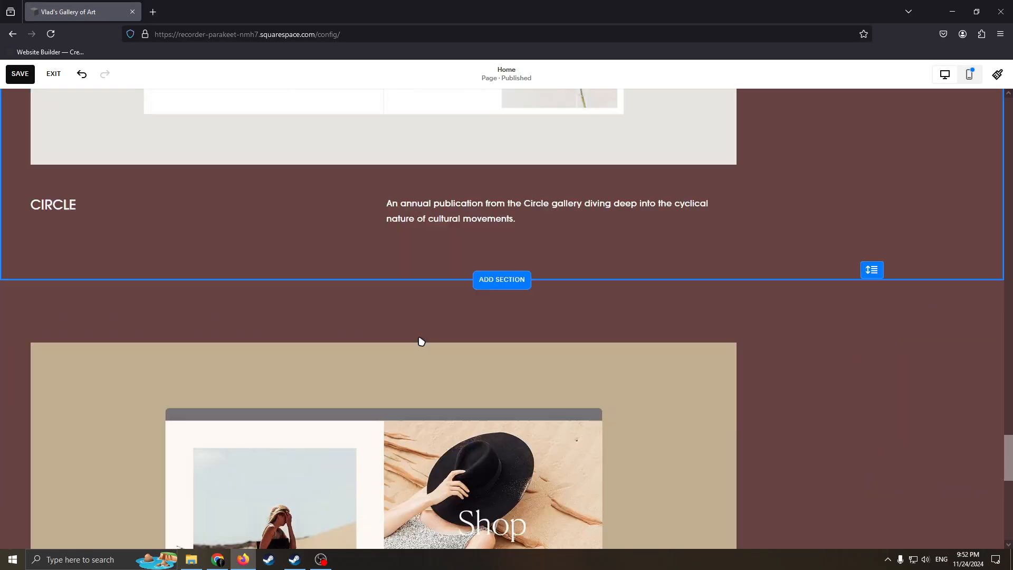
scroll(339, 409, down, 2)
scroll(418, 351, down, 7)
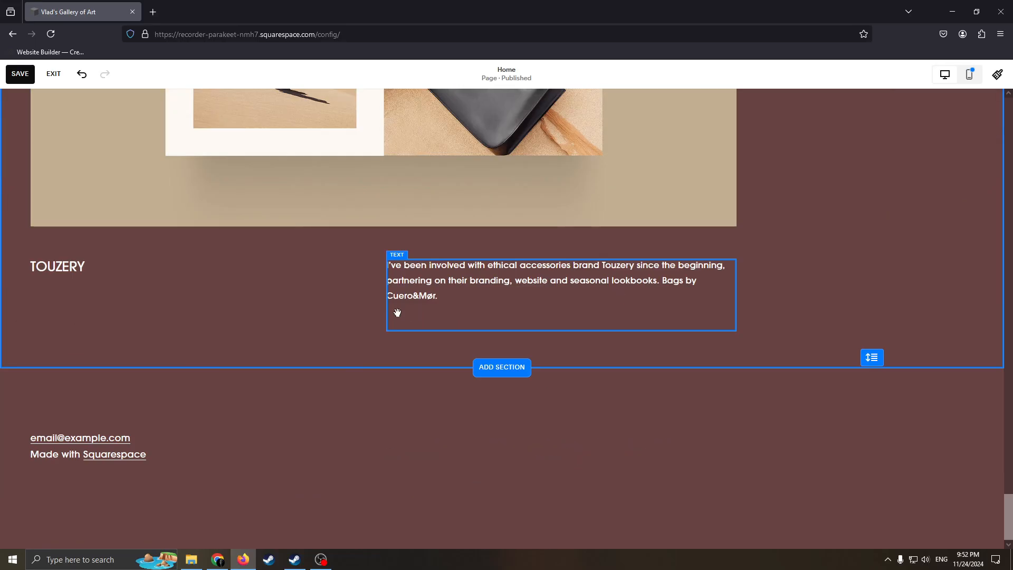
scroll(397, 312, up, 20)
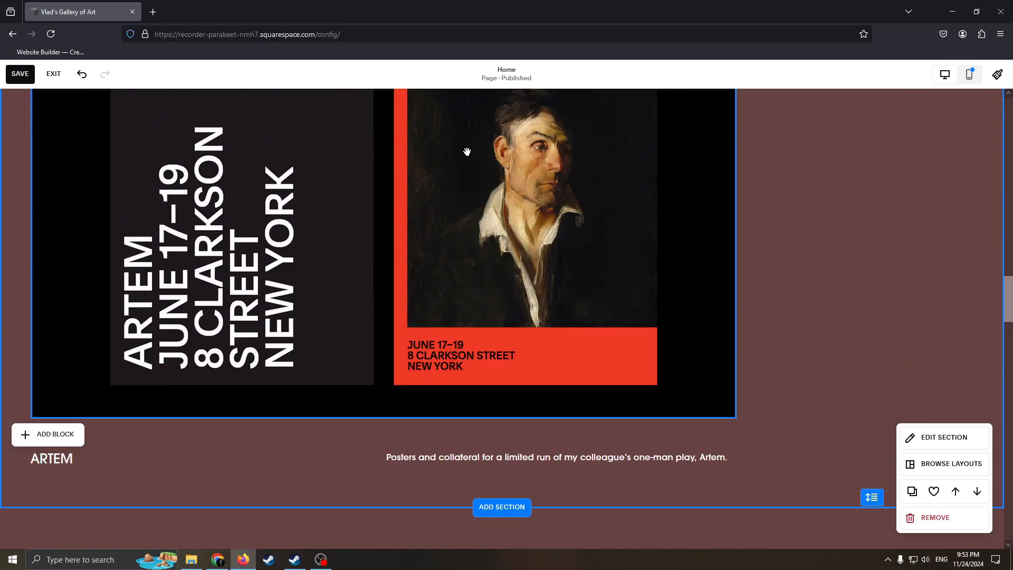
scroll(467, 152, up, 20)
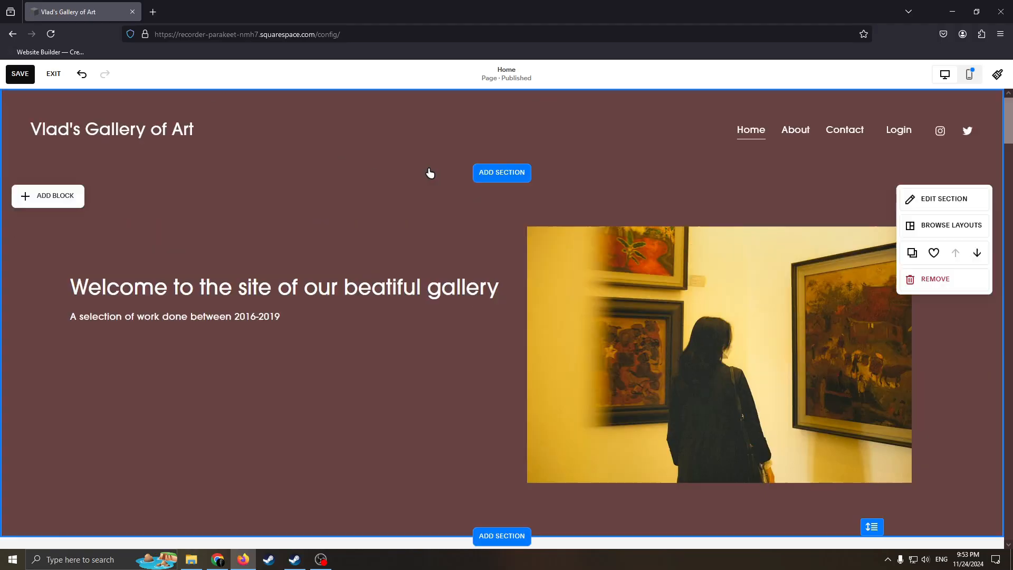
Save the Home page changes and exit the page editor
right_click(508, 336)
click(361, 445)
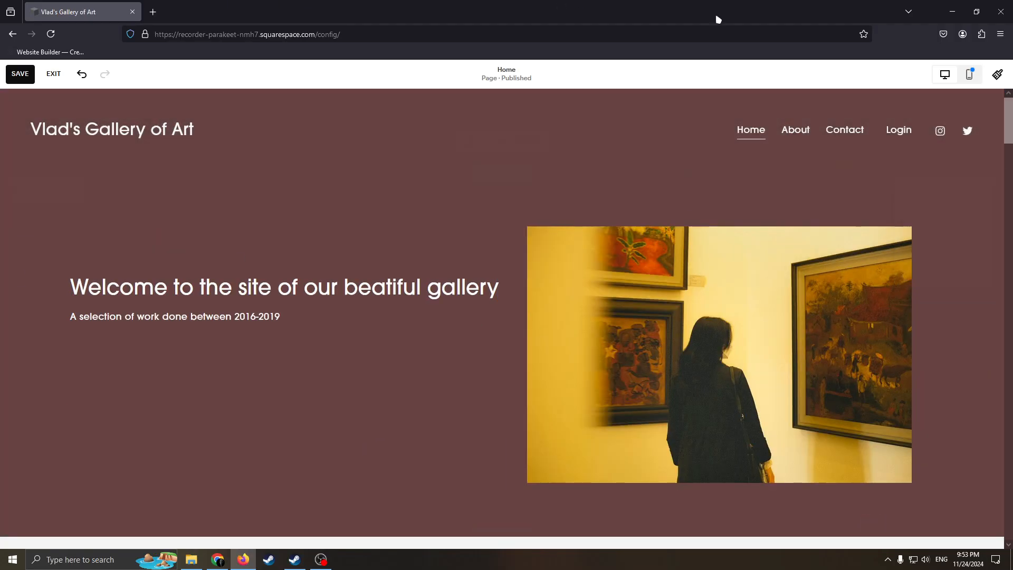
click(15, 78)
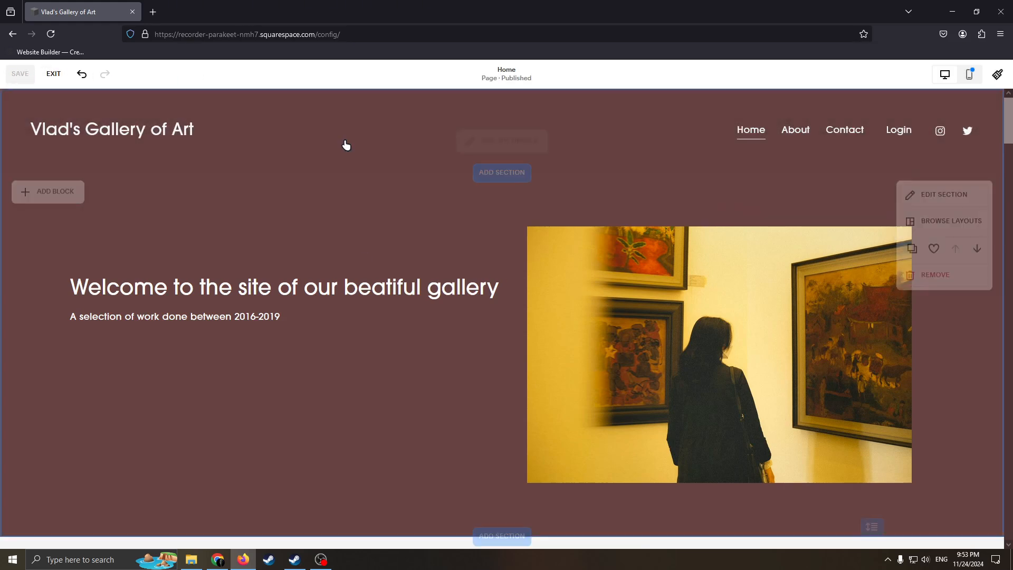
click(51, 74)
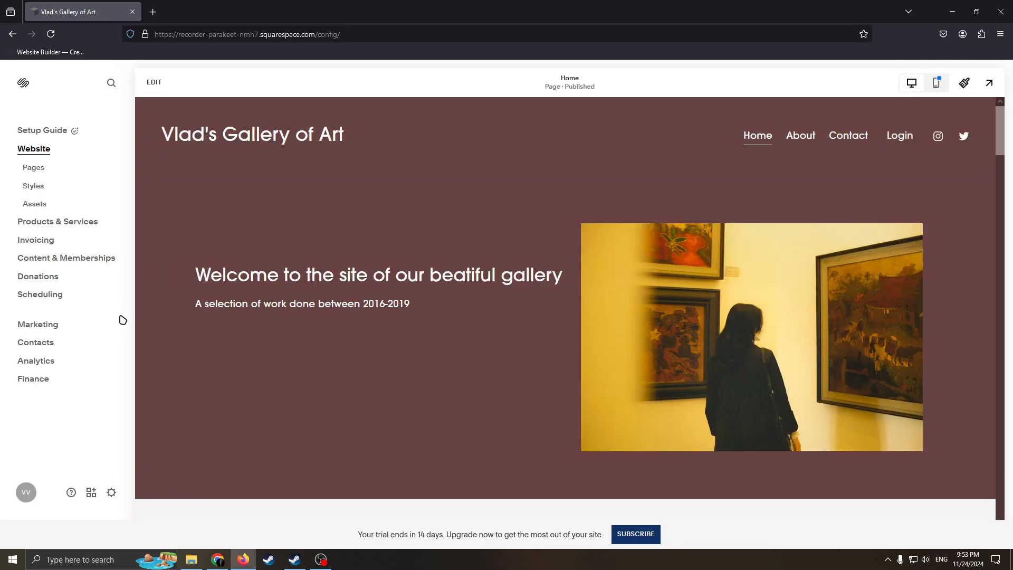